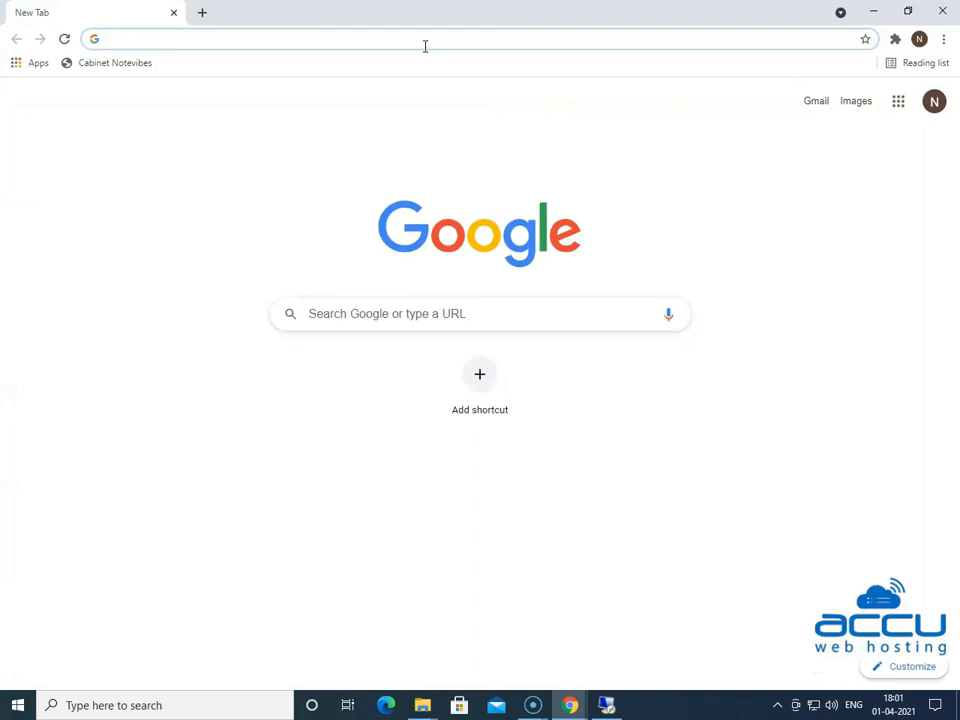
Go to nopcommerce.com and open its LOG IN page from the account menu
type("nopc")
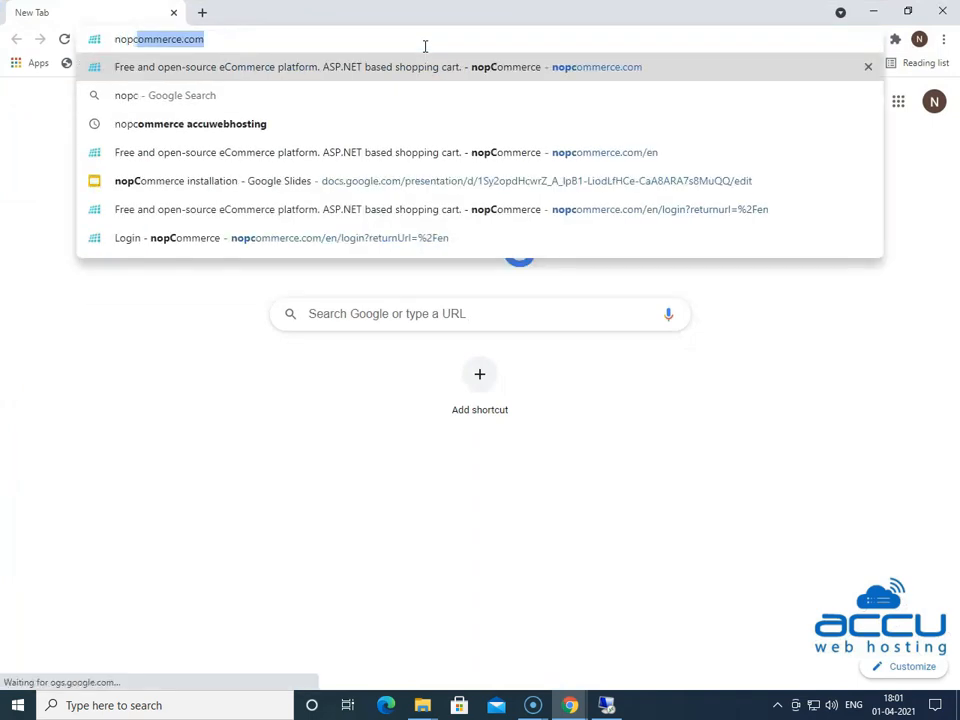
type("ommerce.com")
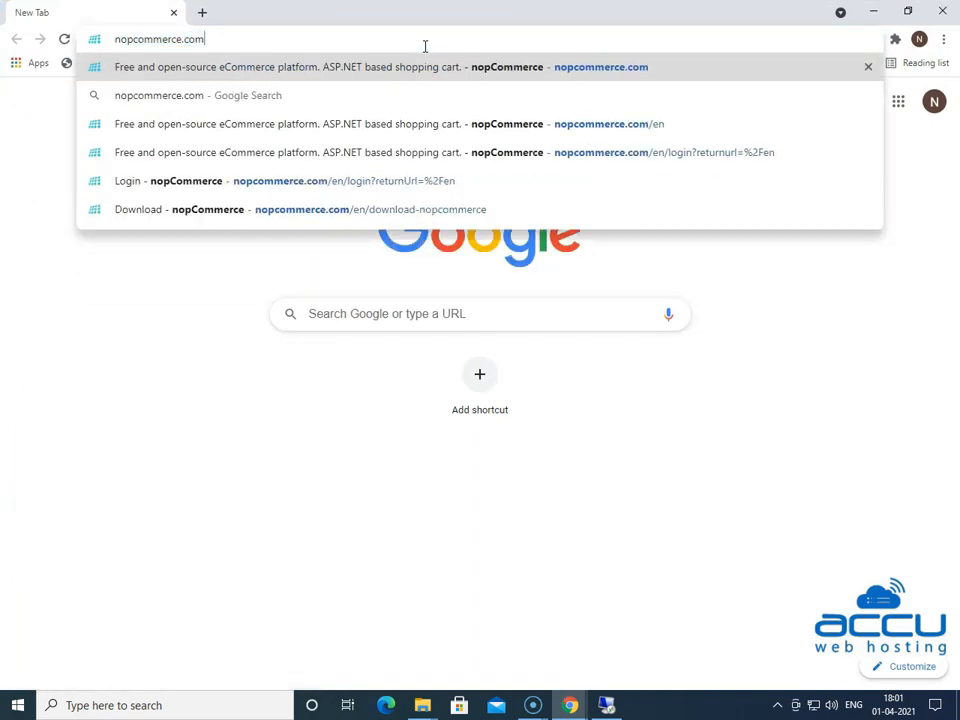
key("Return")
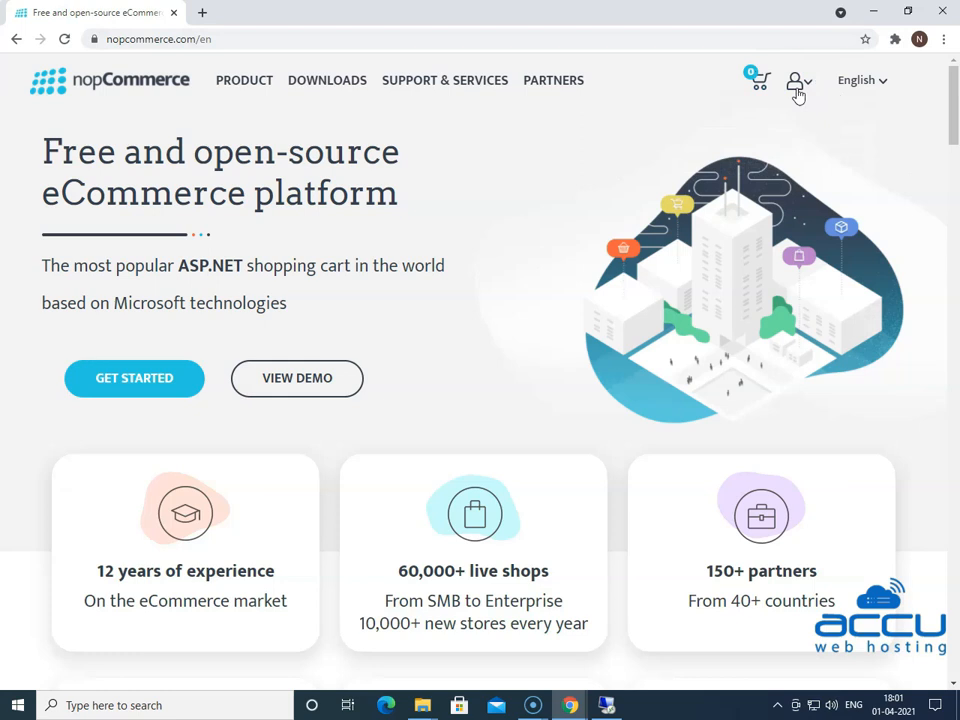
left_click(796, 88)
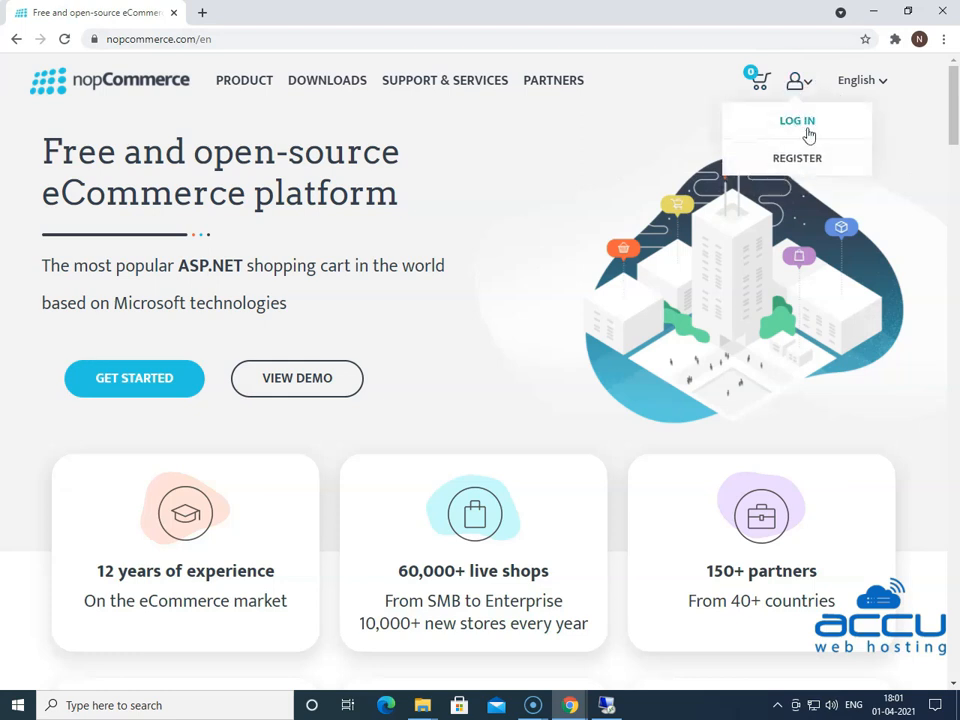
left_click(801, 123)
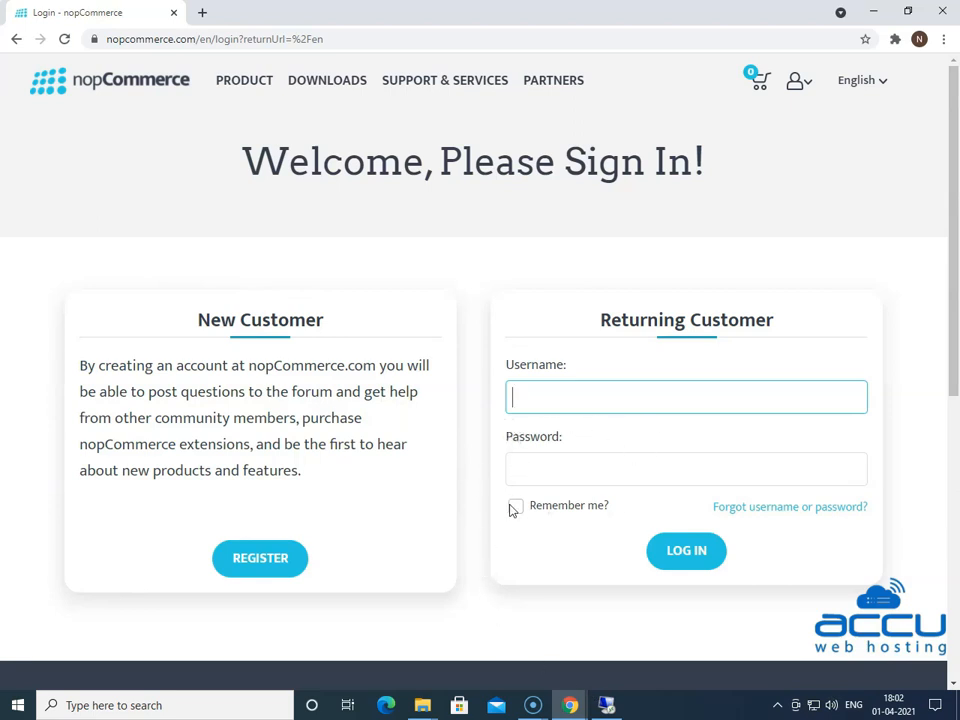
Sign in with the account username and password
type("Herrick")
left_click(607, 477)
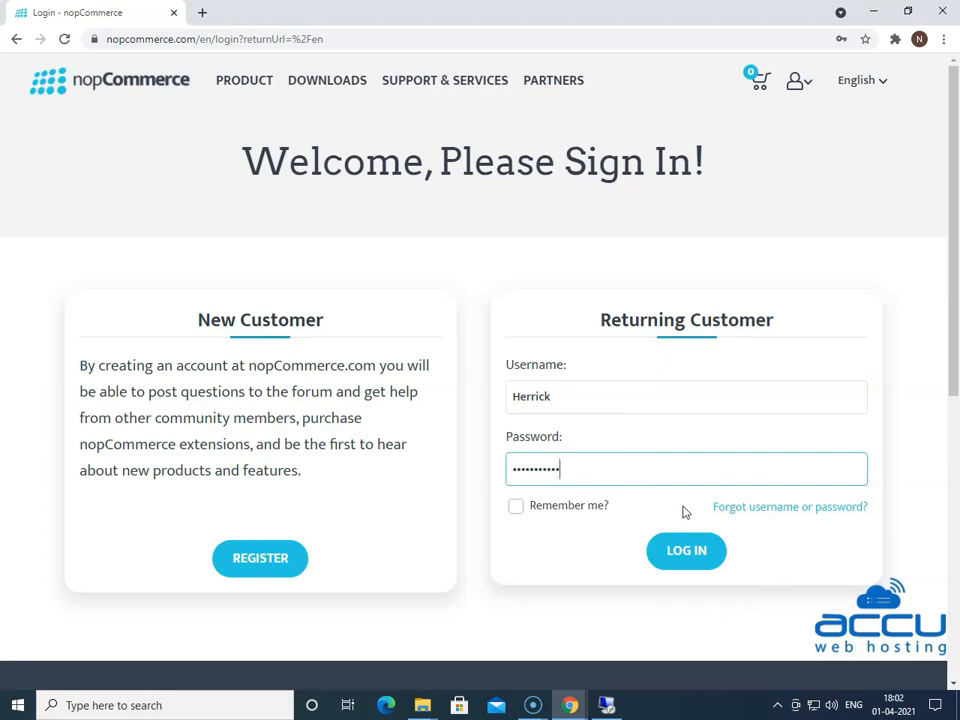
left_click(703, 561)
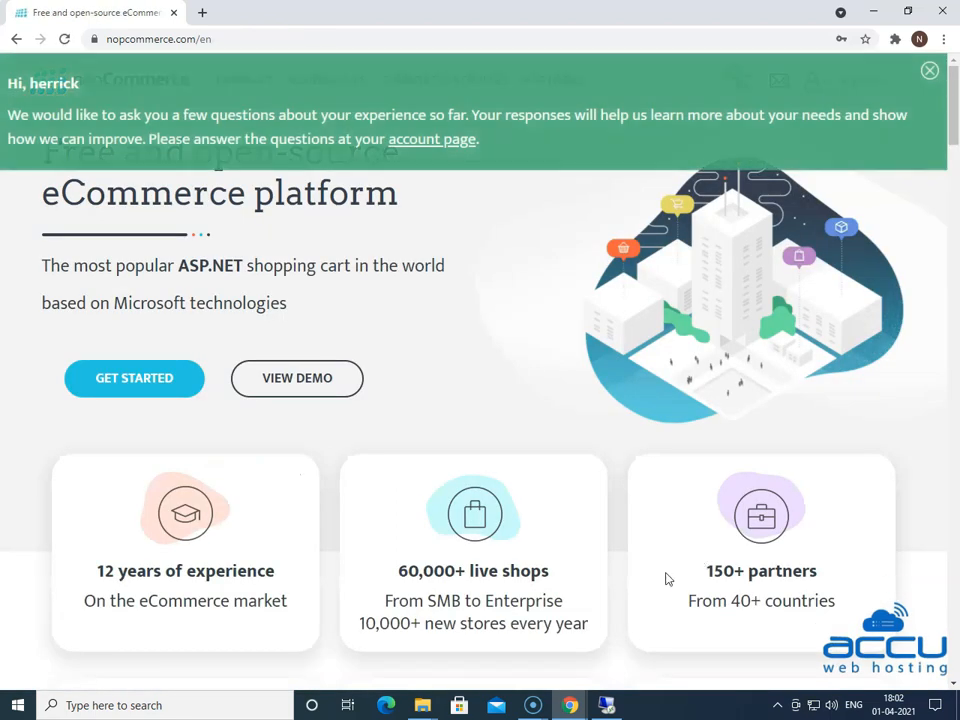
Dismiss the notices and download the WINDOWS package without source code from the Download nopCommerce page
left_click(929, 70)
mouse_move(317, 86)
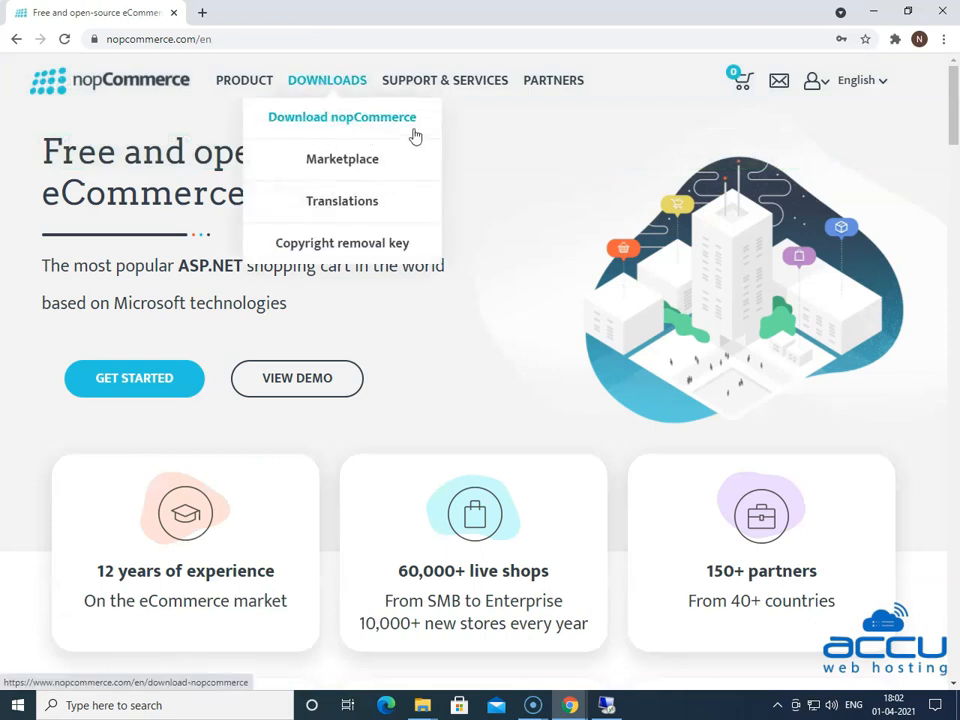
left_click(378, 122)
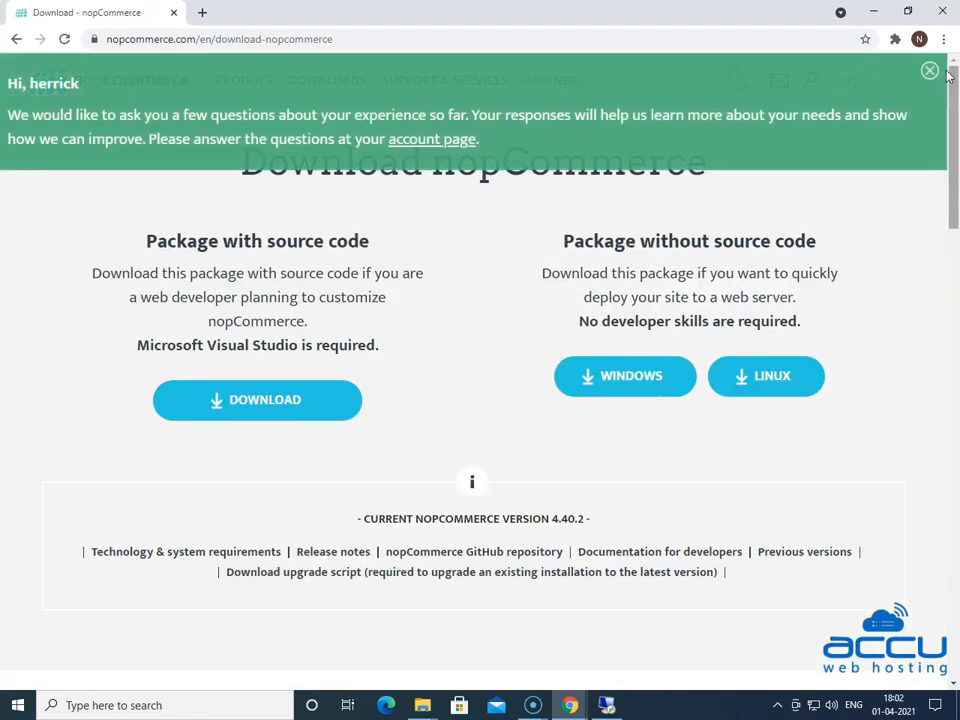
left_click(927, 73)
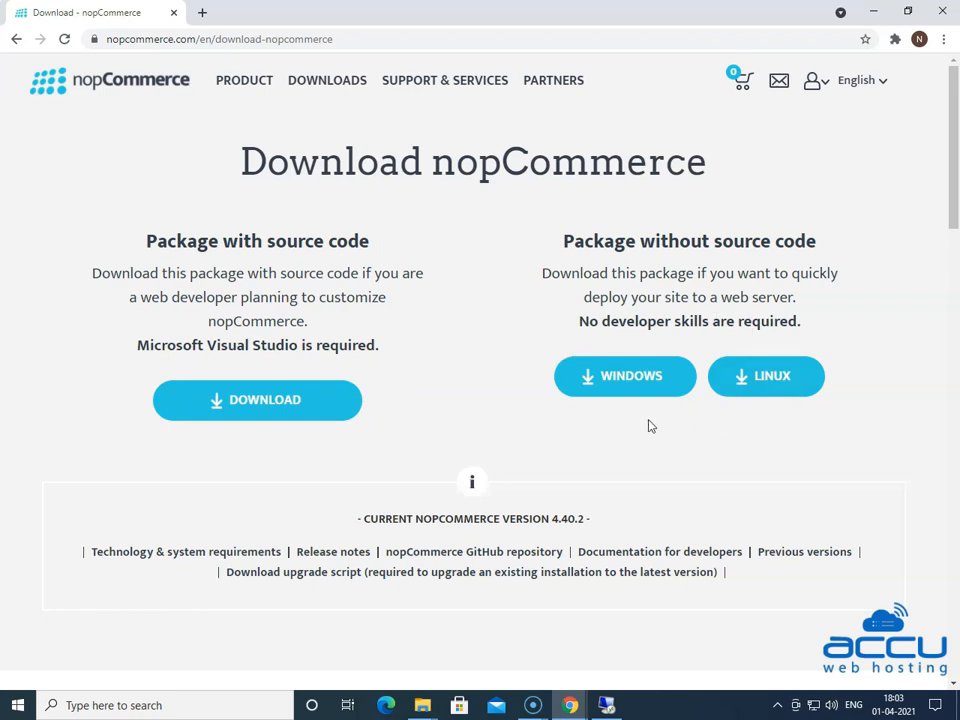
left_click(591, 382)
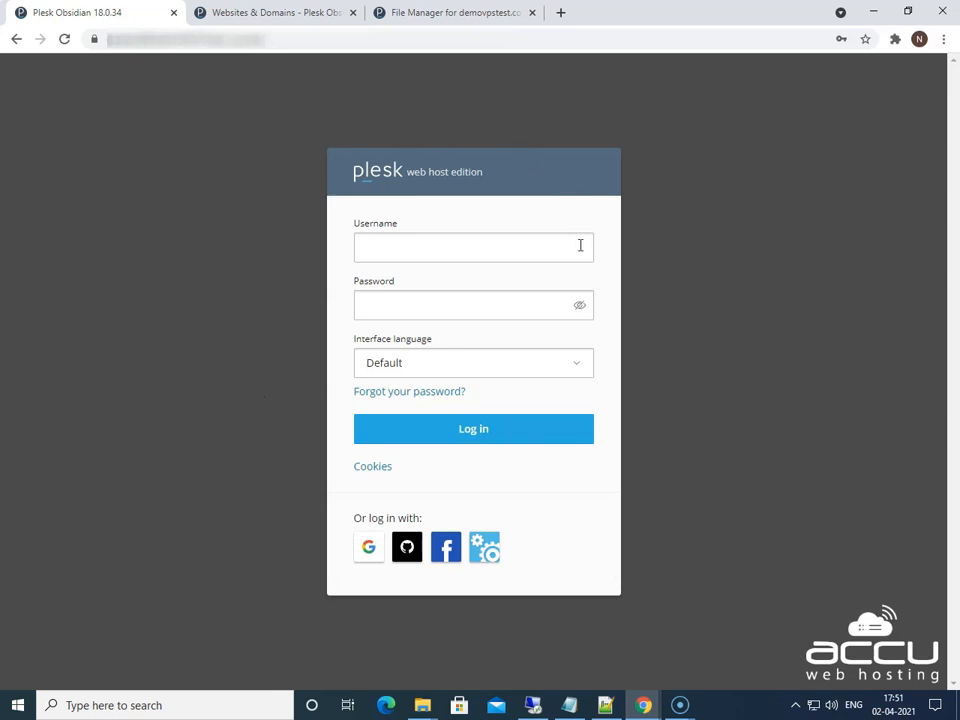
Log in to Plesk with the username and the pasted account password
left_click(478, 298)
left_click(432, 249)
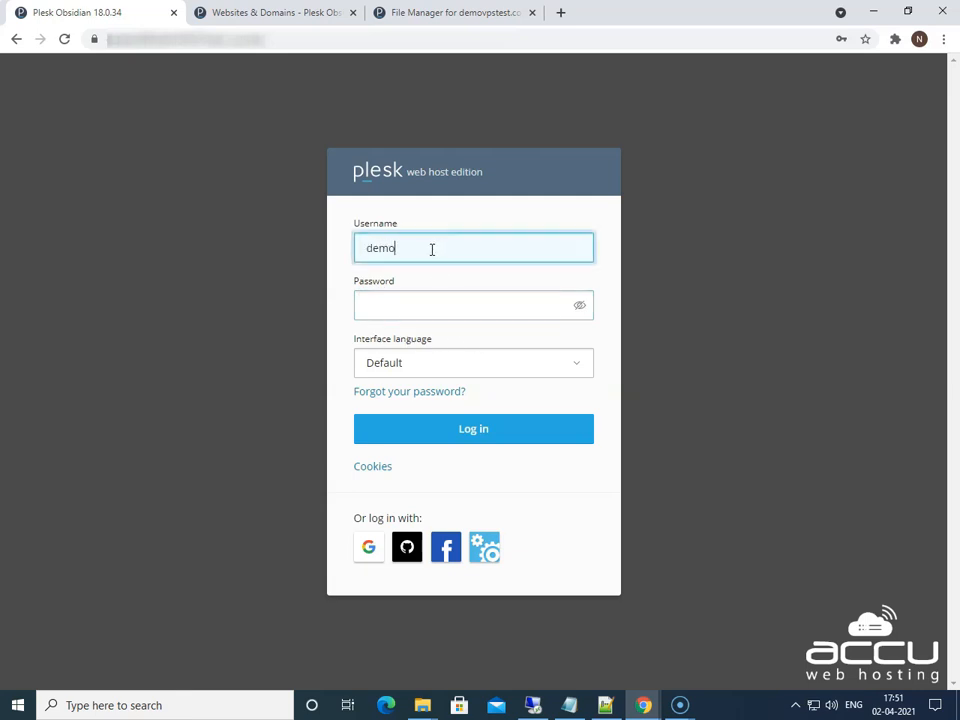
key("Tab")
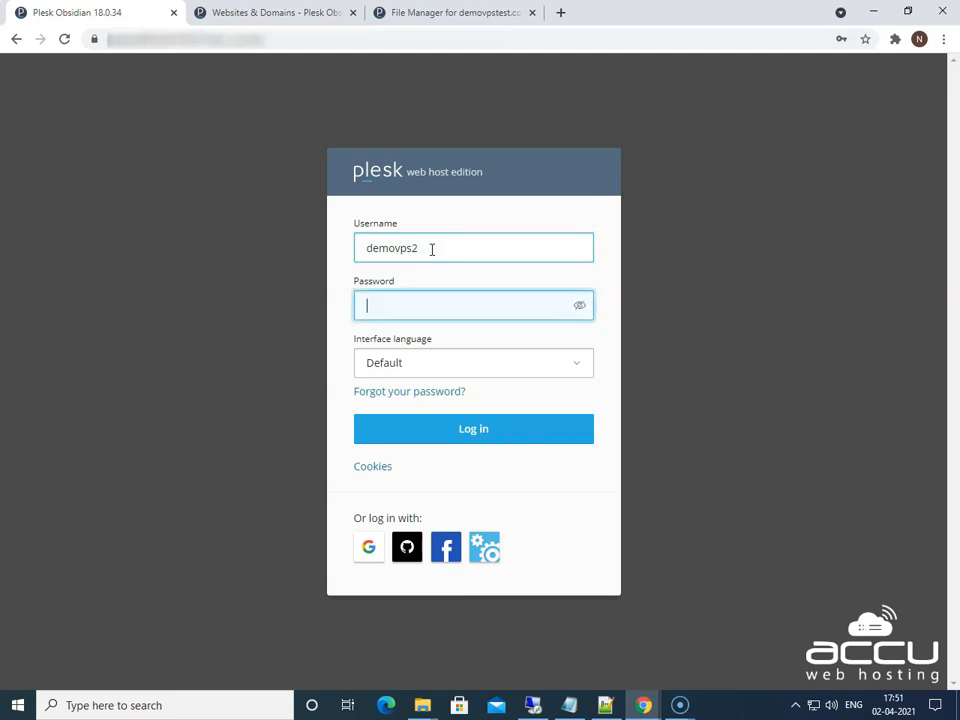
key("ctrl+v")
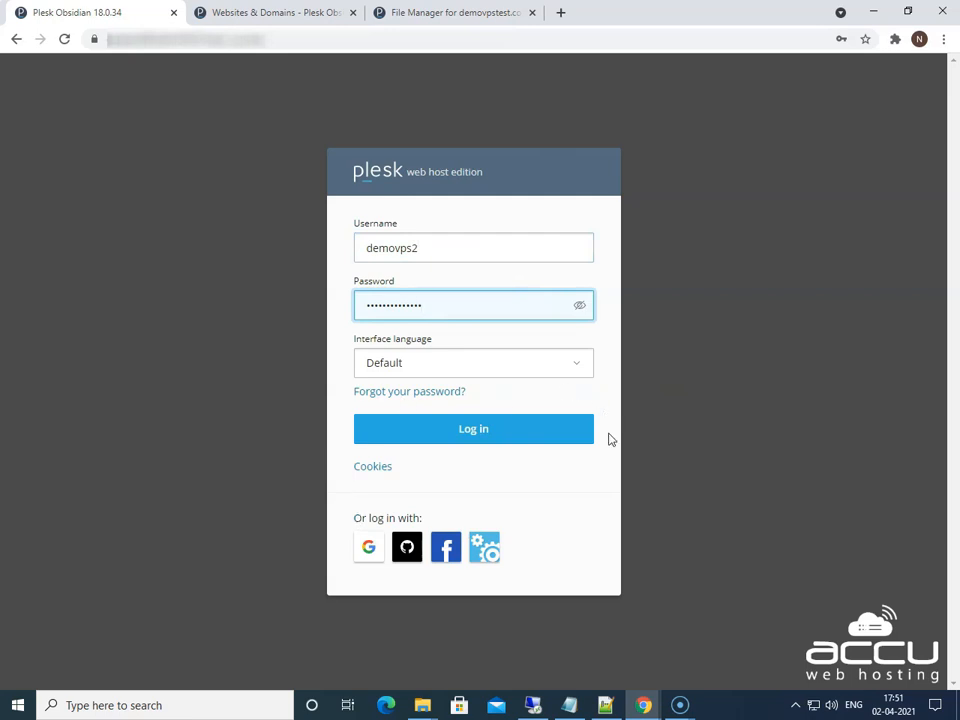
left_click(491, 436)
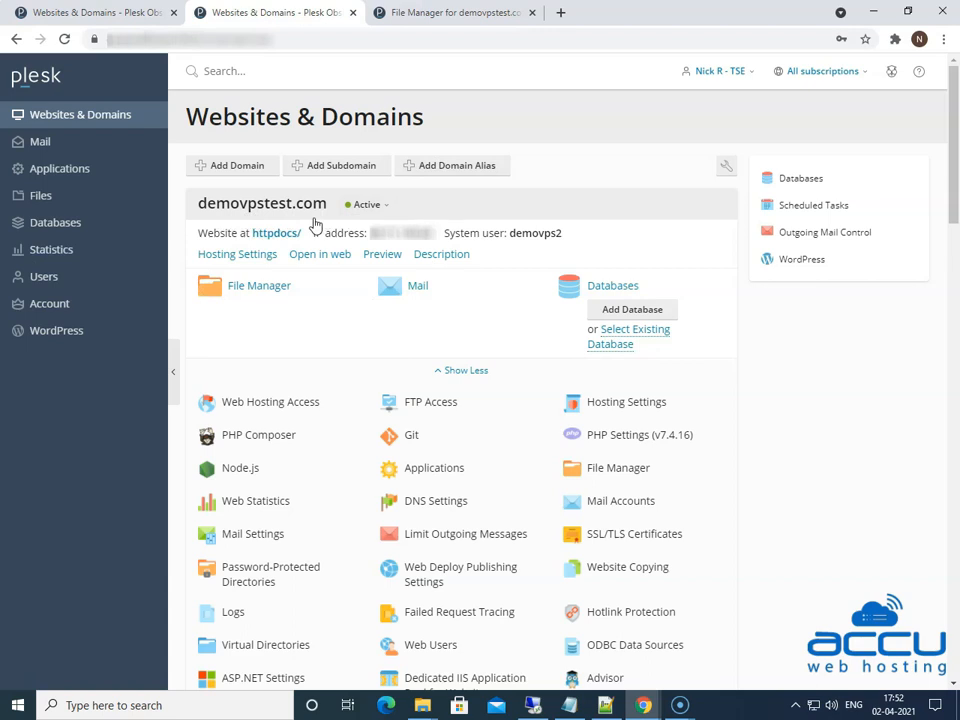
Upload the downloaded nopCommerce_4.40.2_NoSource_win_x64 zip into httpdocs through File Manager
left_click(257, 290)
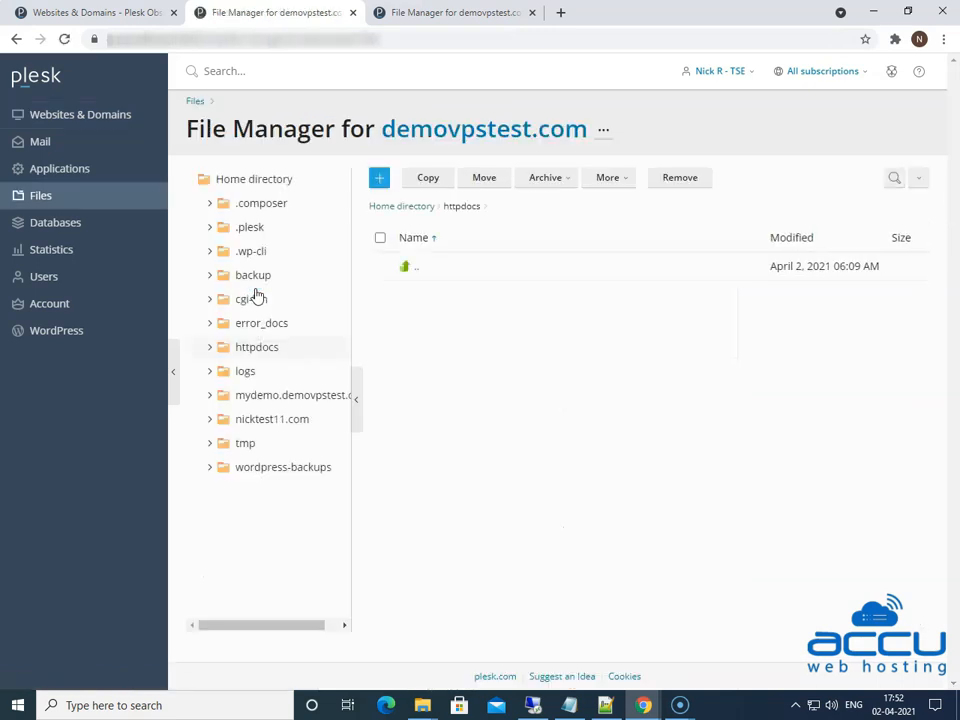
left_click(258, 348)
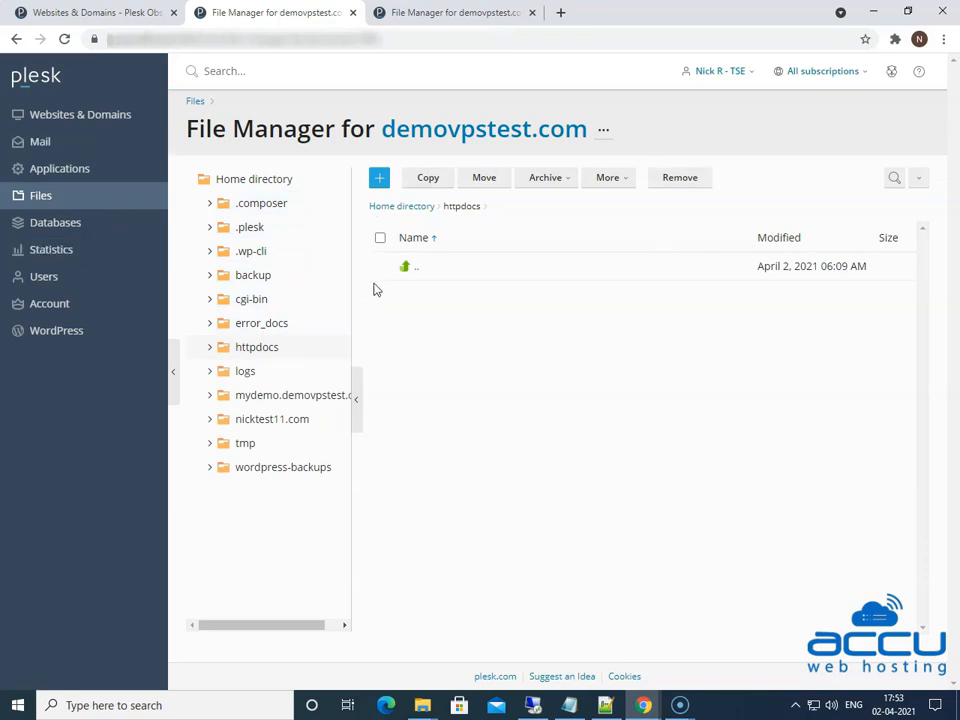
left_click(379, 180)
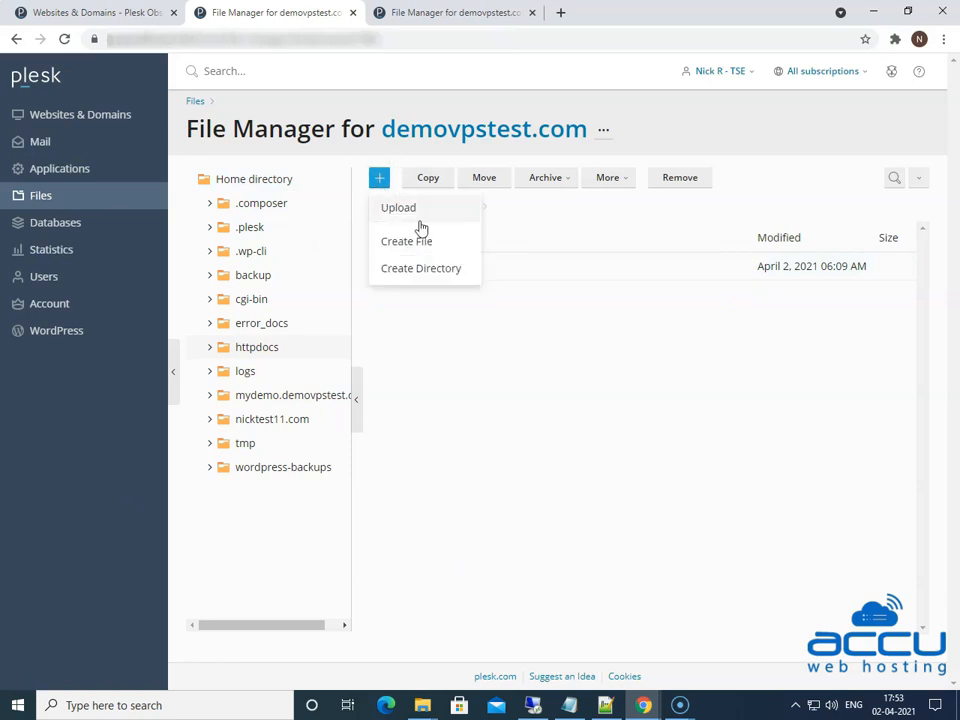
left_click(400, 208)
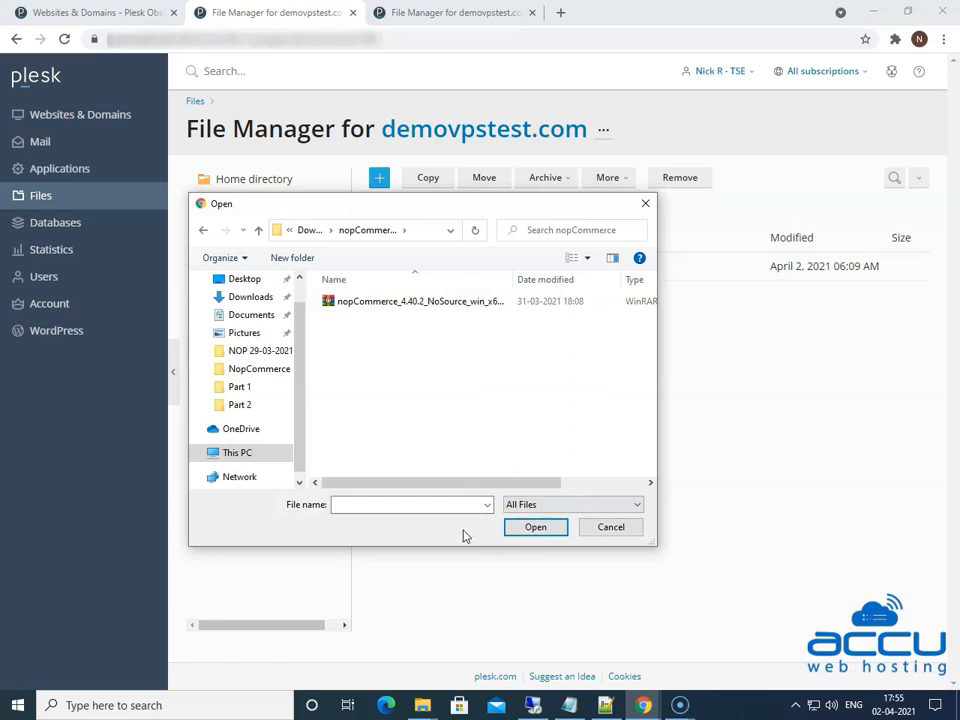
left_click(449, 306)
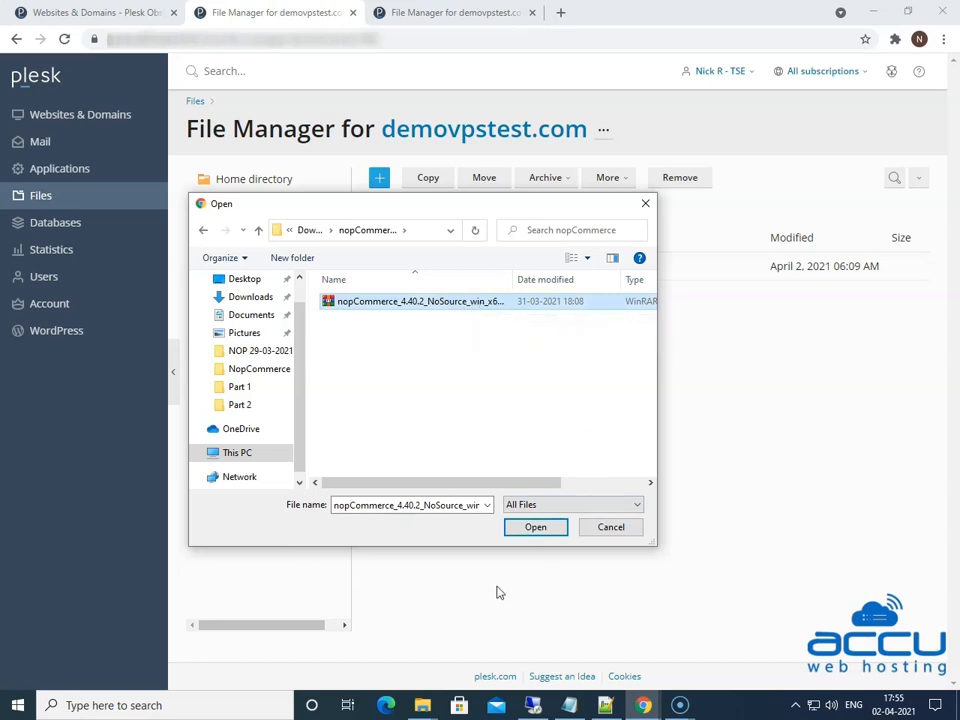
left_click(546, 530)
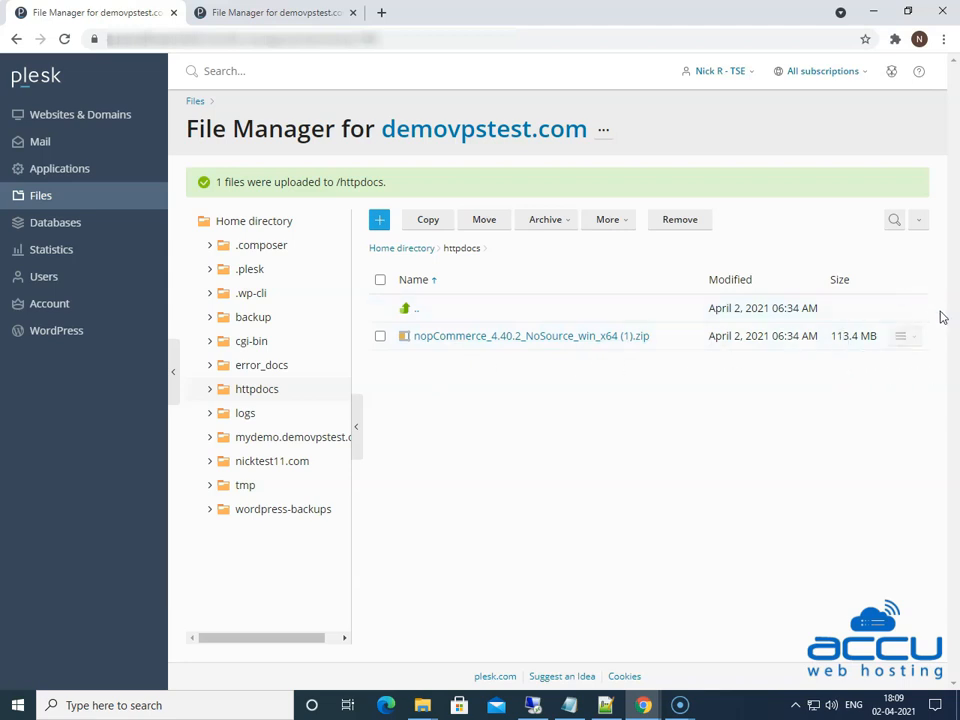
Extract the nopCommerce zip into httpdocs with Replace existing files ticked
left_click(900, 338)
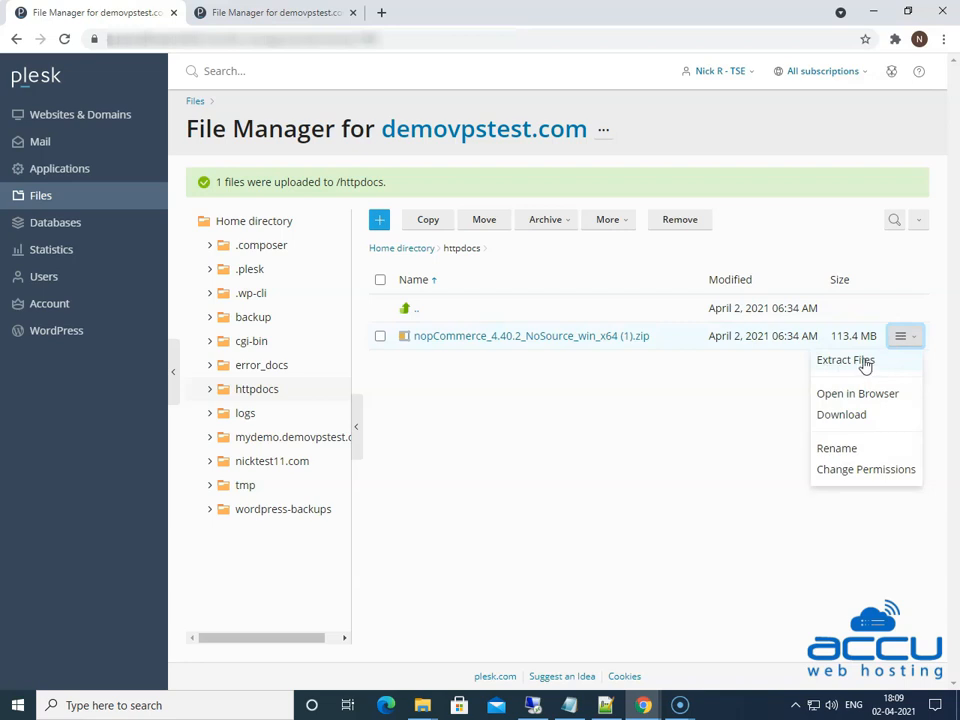
left_click(865, 362)
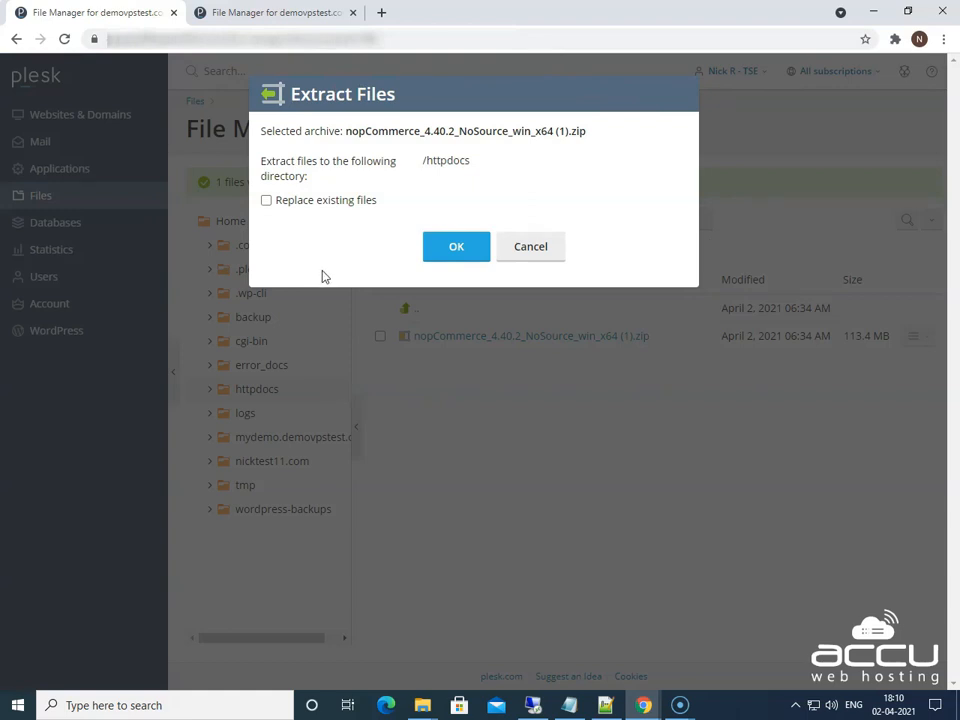
left_click(267, 203)
left_click(456, 250)
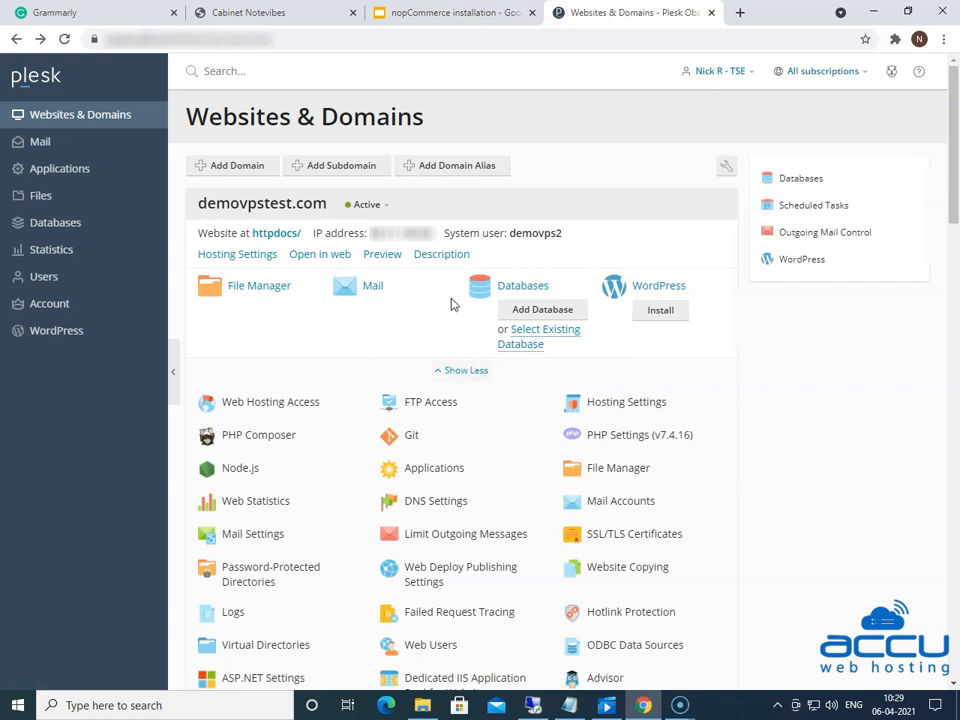
Start a new database named nopcommercedb on the MS SQL server, related to demovpstest.com
left_click(511, 313)
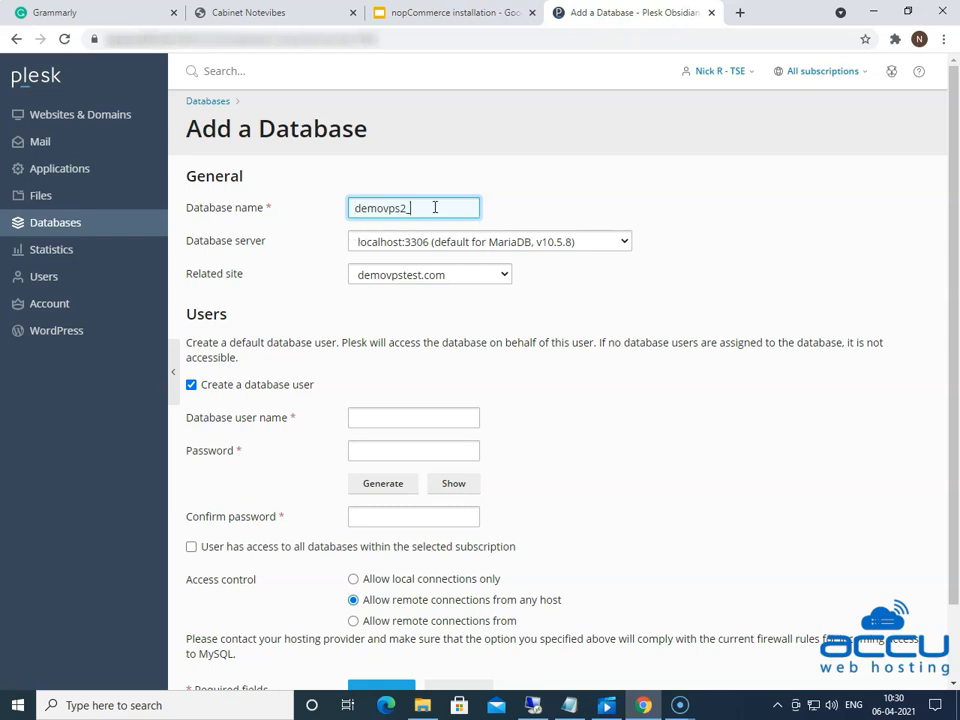
type("nopcommercedb")
left_click(491, 243)
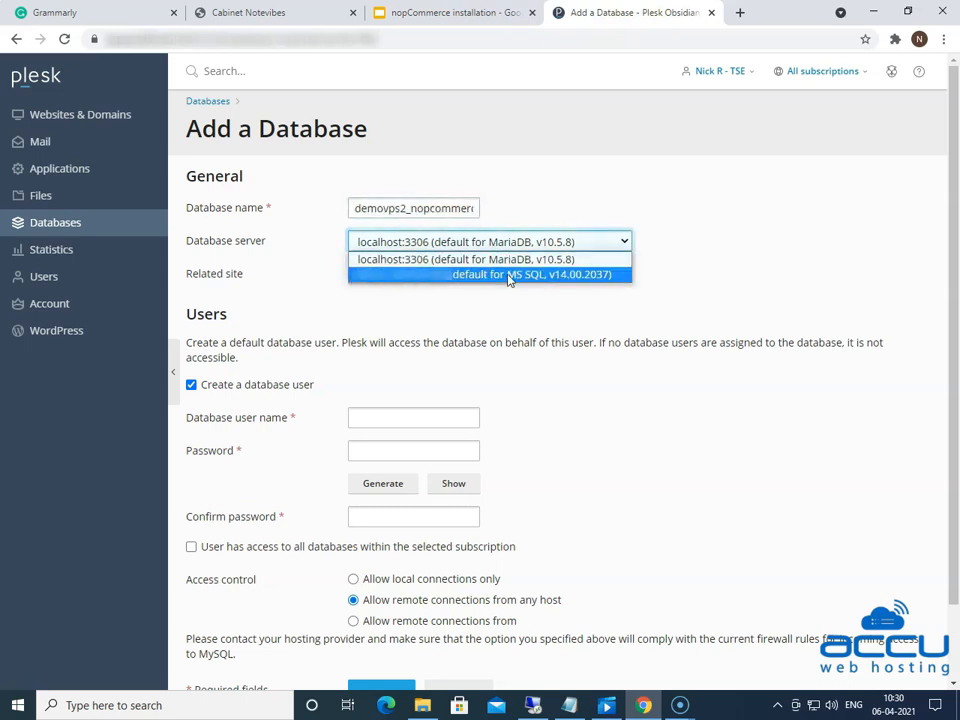
left_click(508, 279)
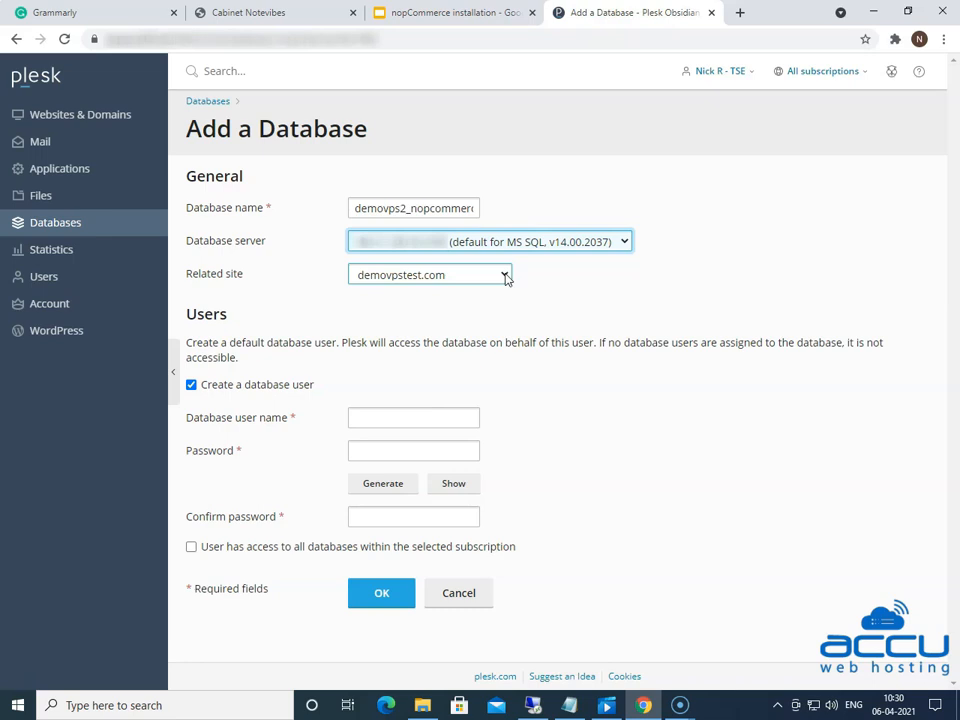
left_click(507, 279)
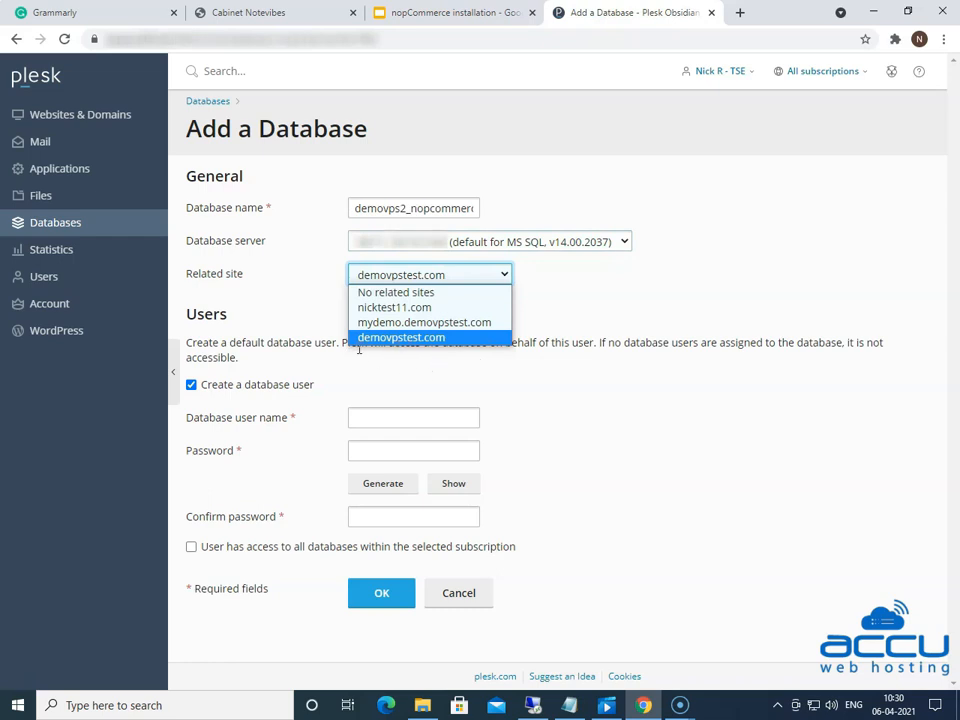
left_click(445, 338)
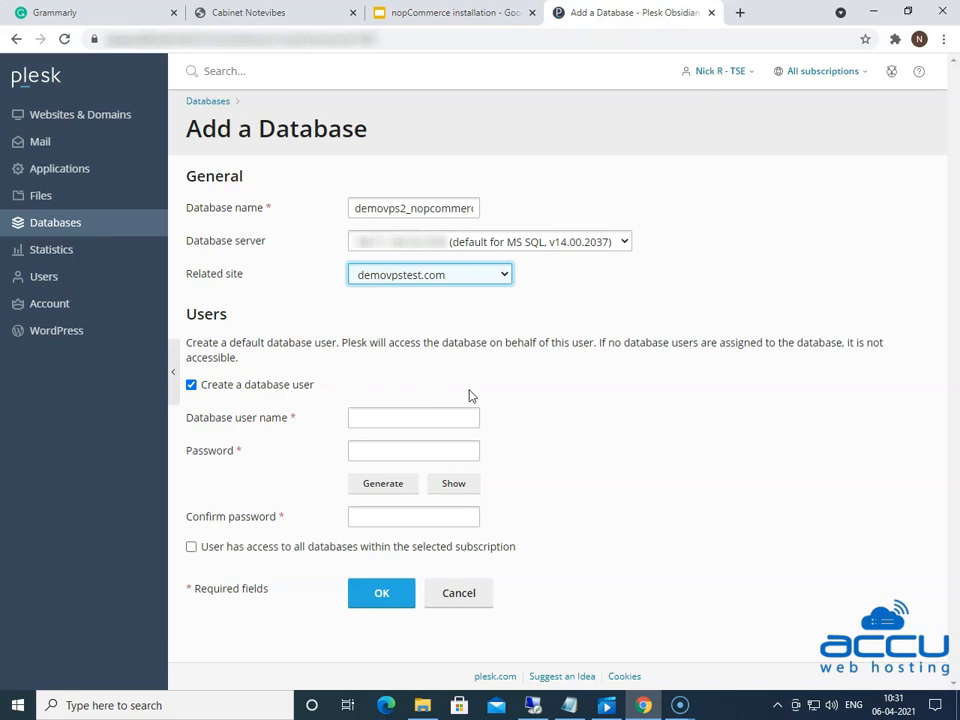
Add database user nopuserdb with a strong password and create the database
left_click(379, 418)
type("nopuser")
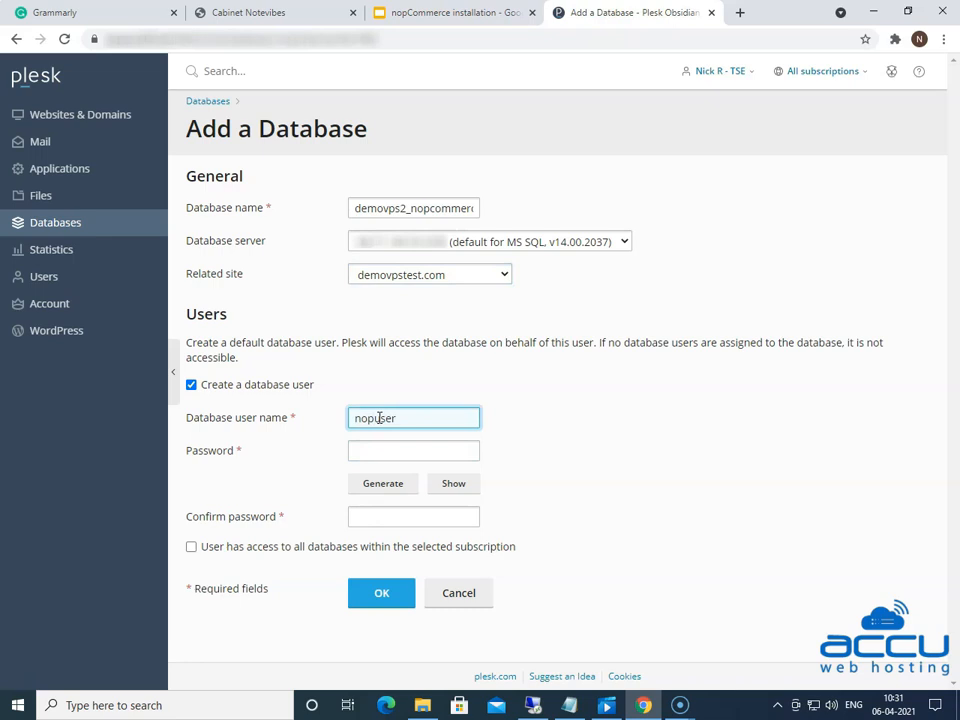
type("db")
key("Tab")
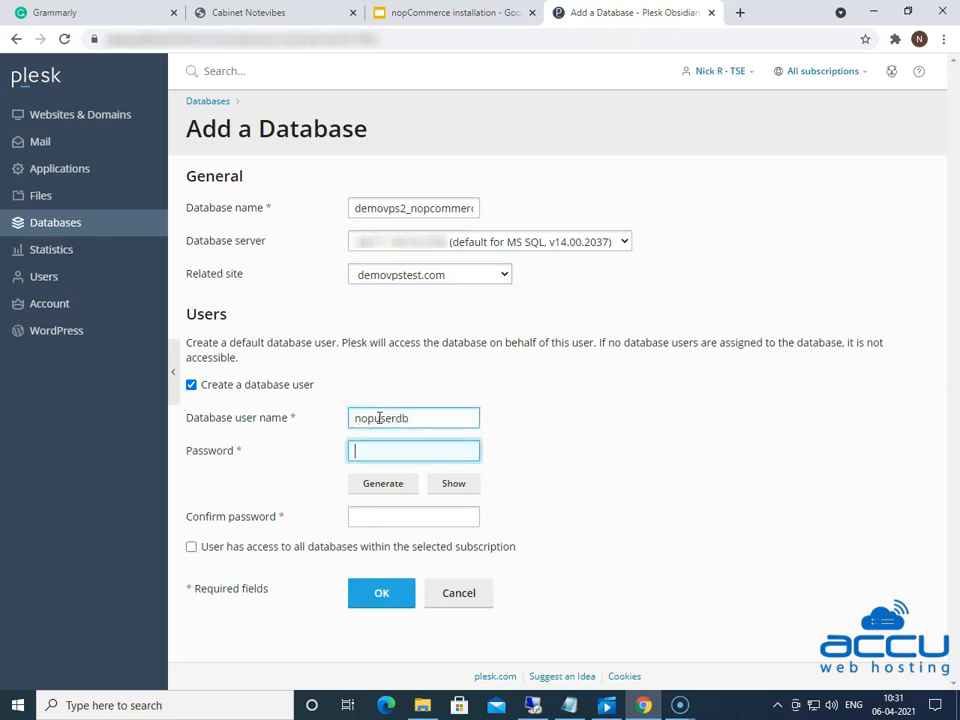
type("••••••••")
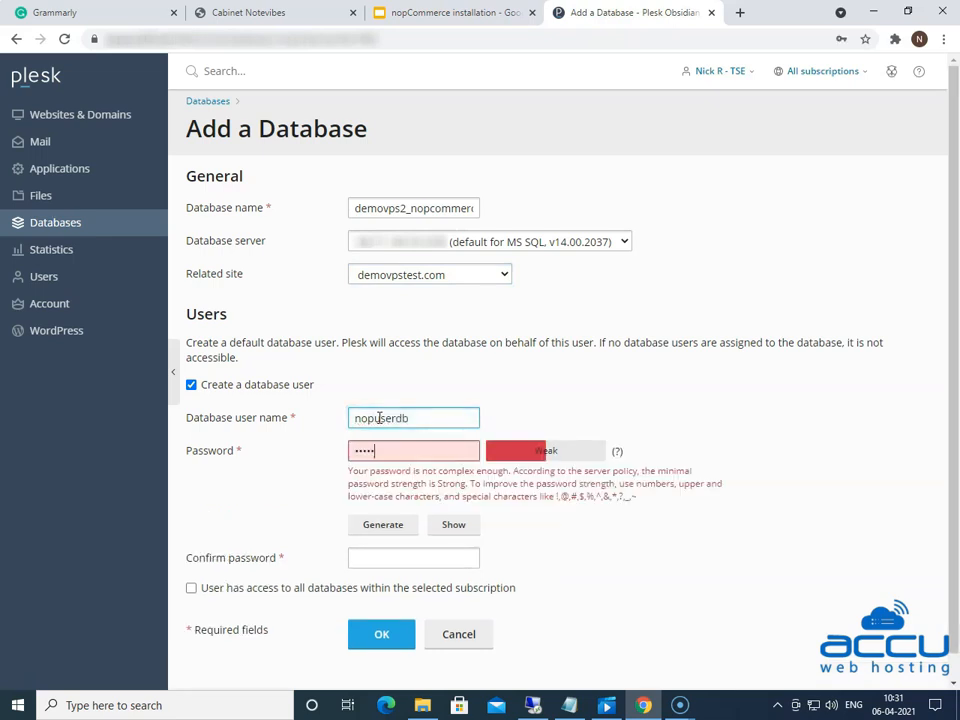
key("Tab")
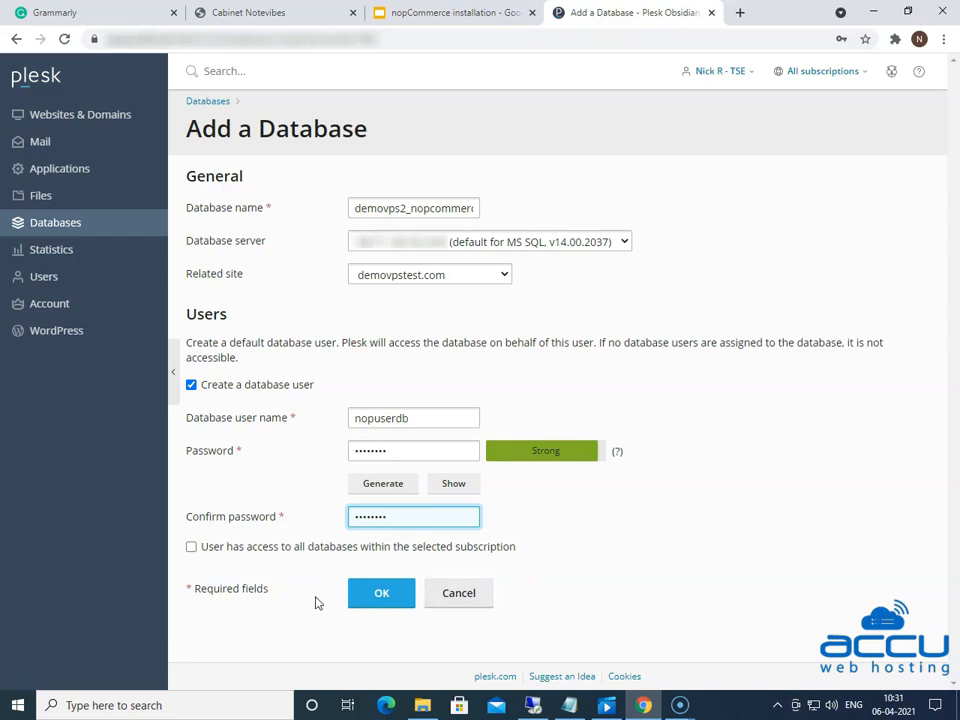
left_click(388, 594)
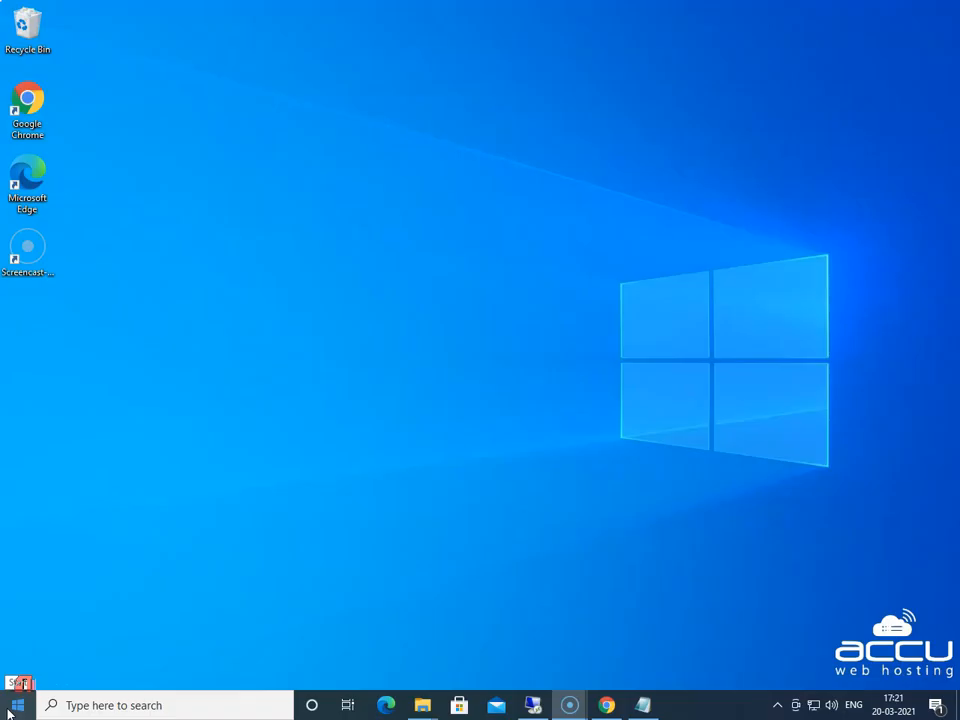
Open the Windows Start menu
left_click(8, 712)
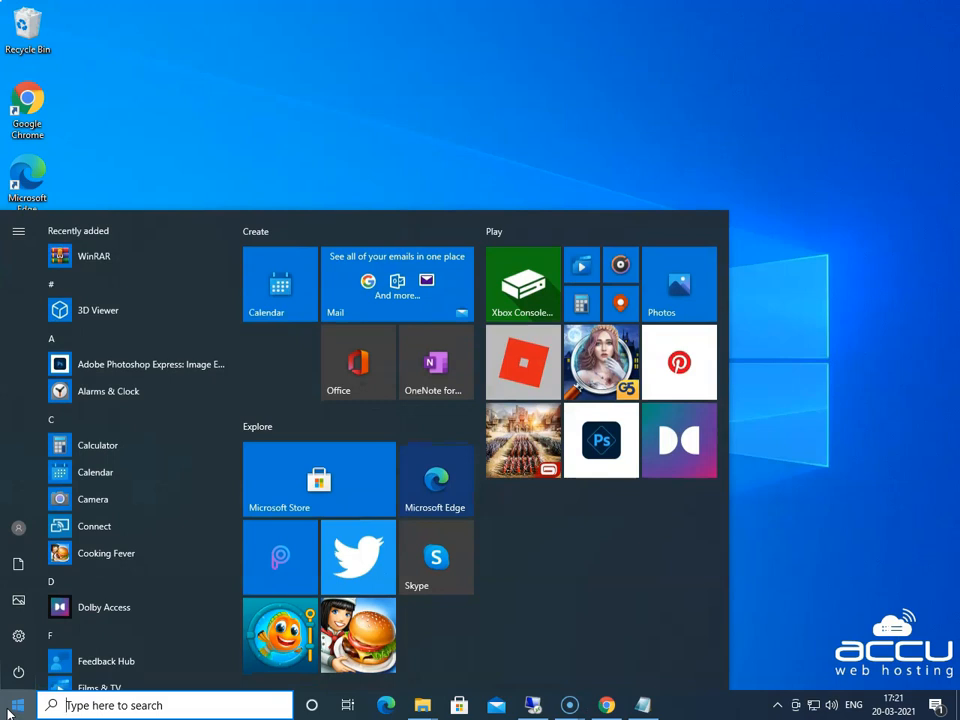
Launch Google Chrome by searching 'cro' and load demovpstest.com
type("cro")
key("Return")
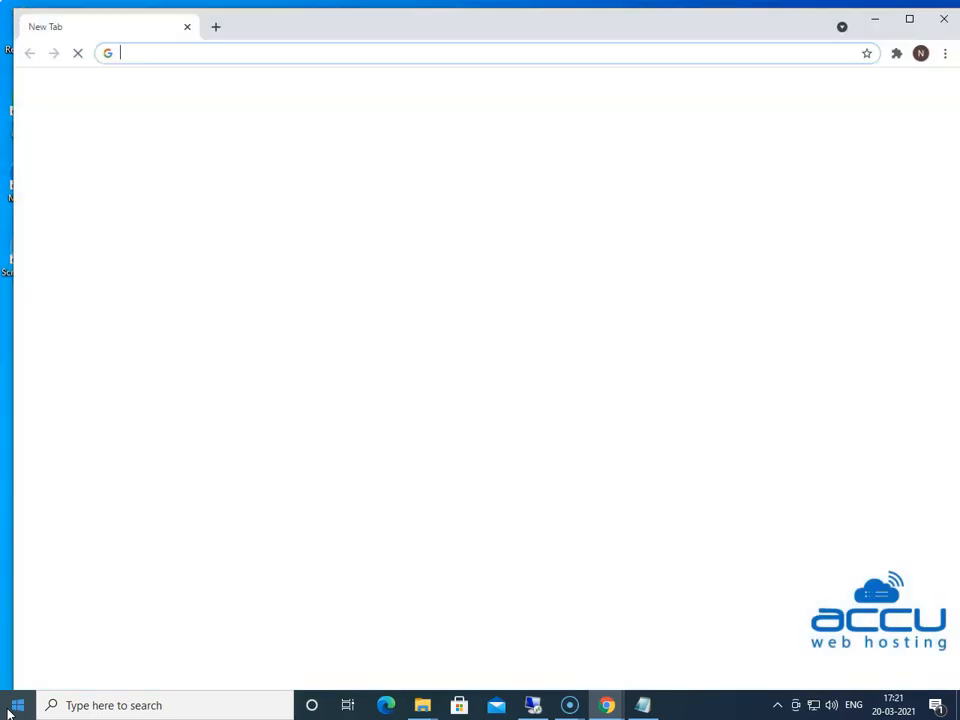
type("demovp")
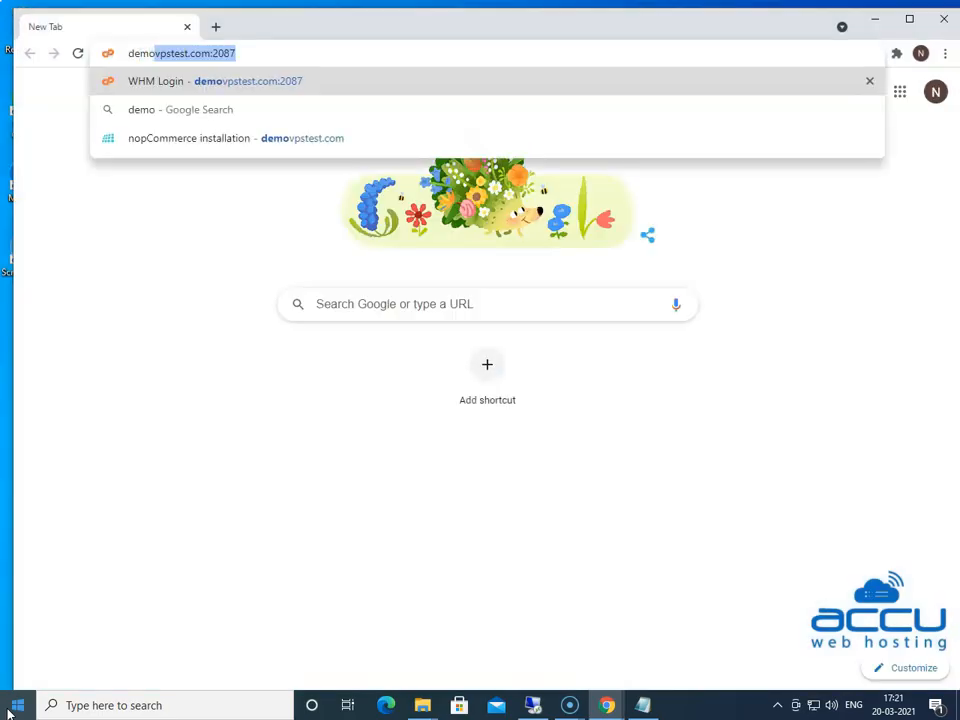
type("stest.")
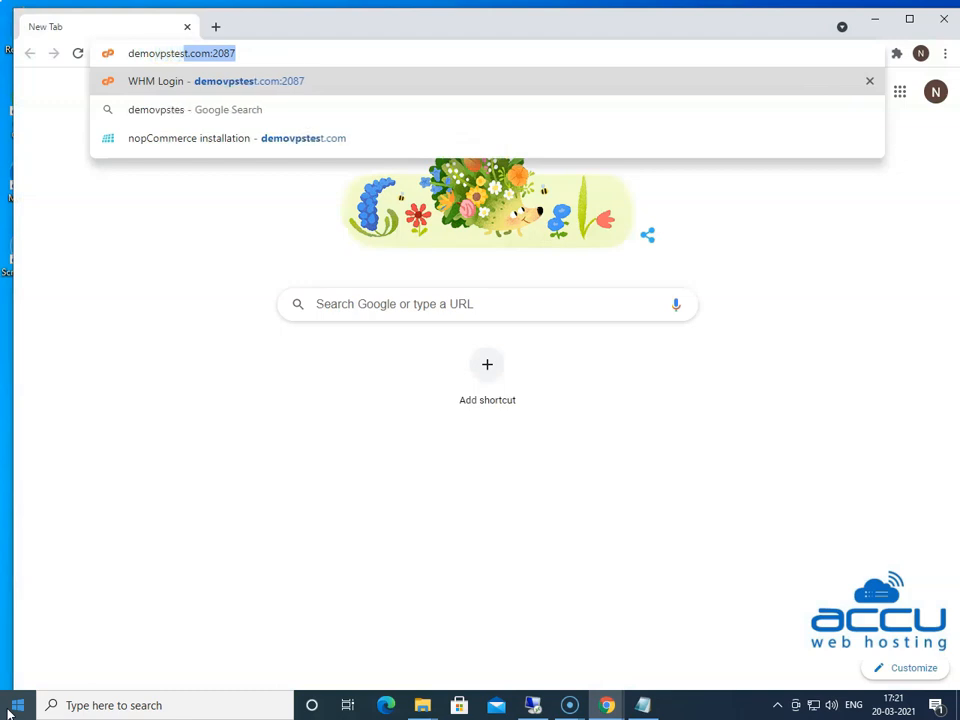
type("com")
key("Return")
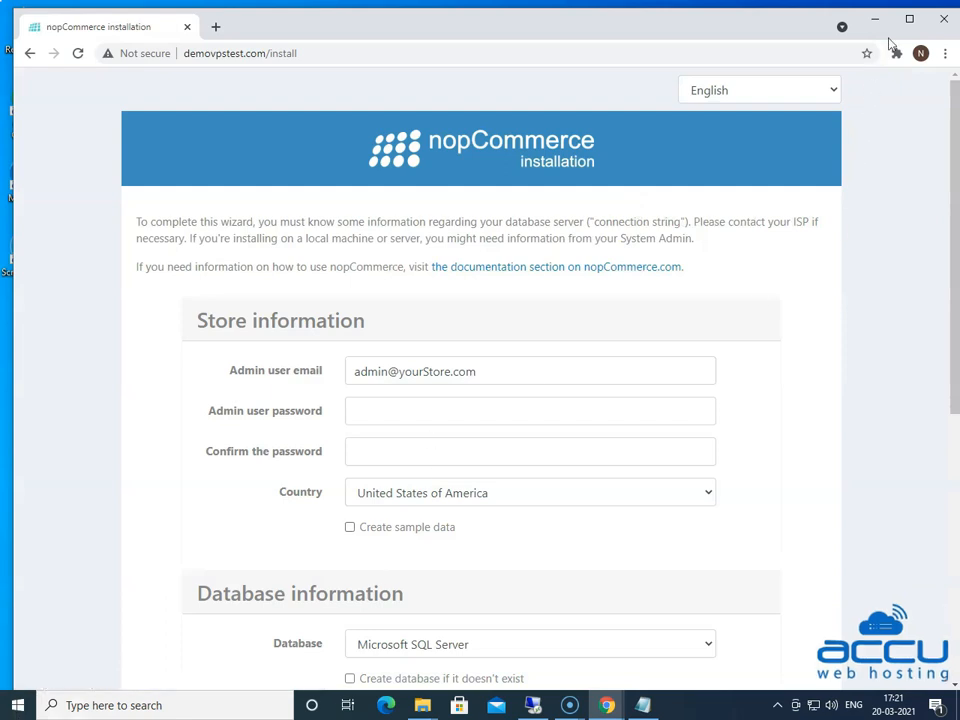
Maximize the wizard, enter admin e-mail, password and confirmation, keeping United States of America
left_click(909, 19)
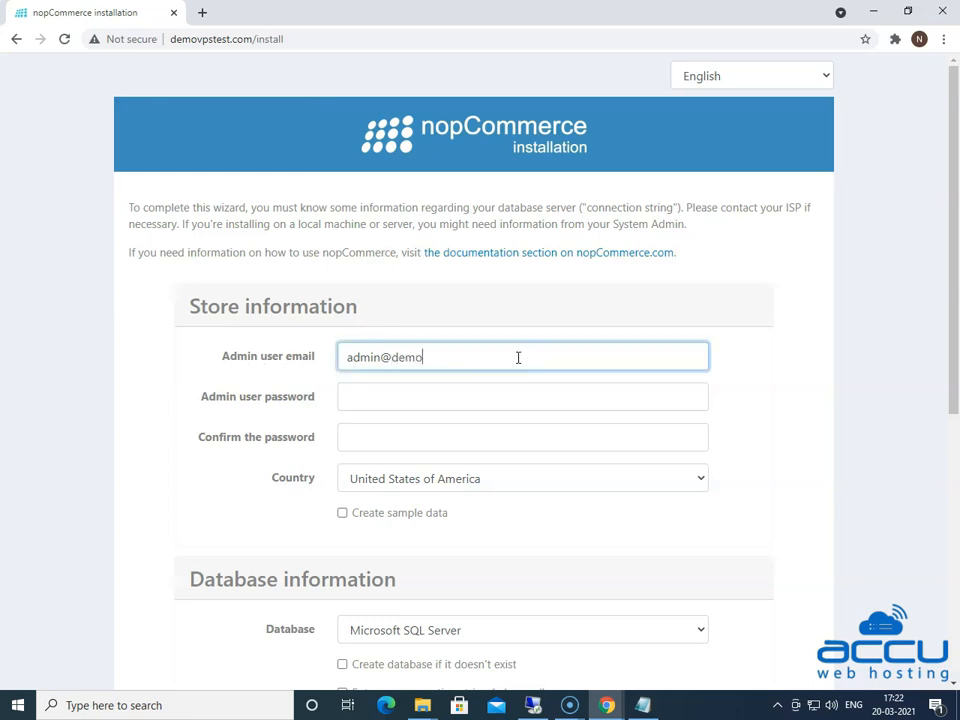
type("vpstest.com")
left_click(388, 402)
type("a")
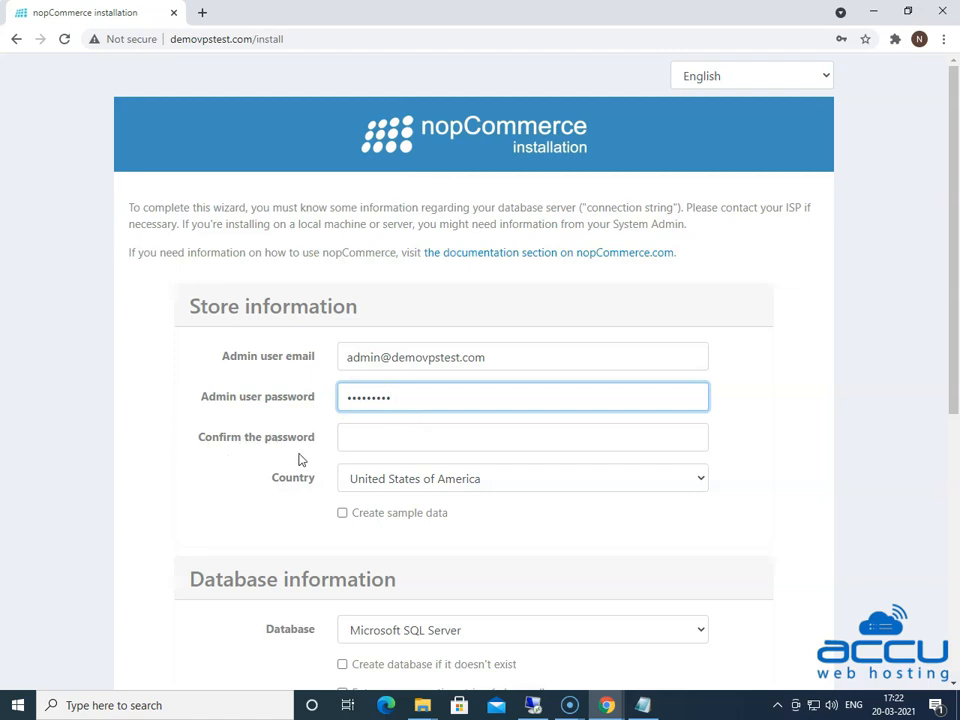
left_click(363, 440)
type("•••••••••")
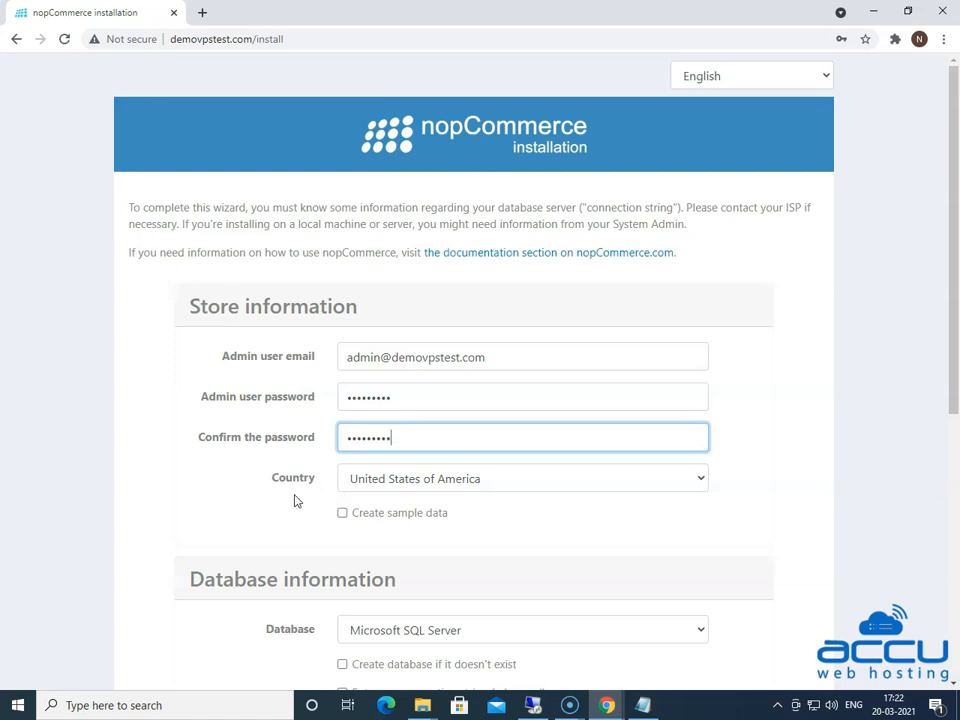
left_click(514, 487)
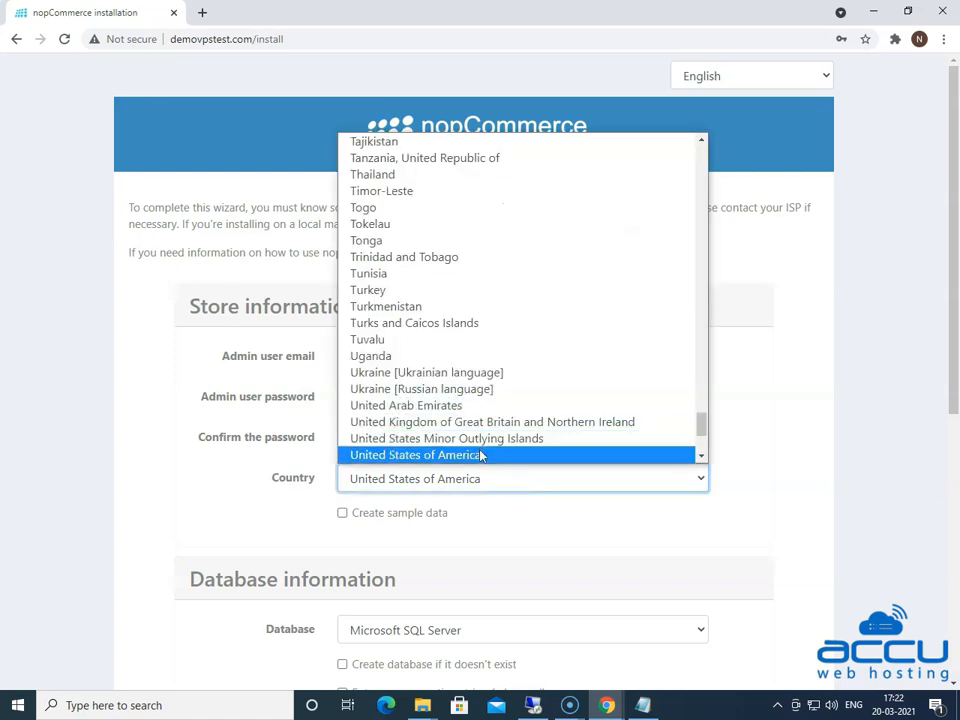
left_click(482, 453)
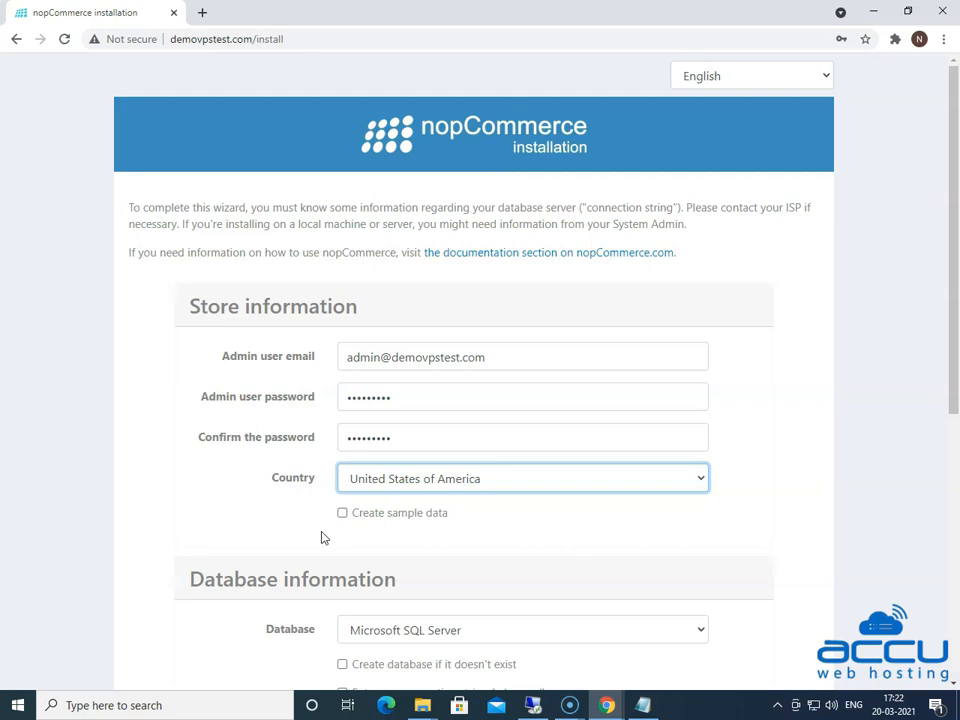
Keep Microsoft SQL Server selected as the database type under Database information
scroll(322, 538, "down", 1)
scroll(333, 529, "down", 3)
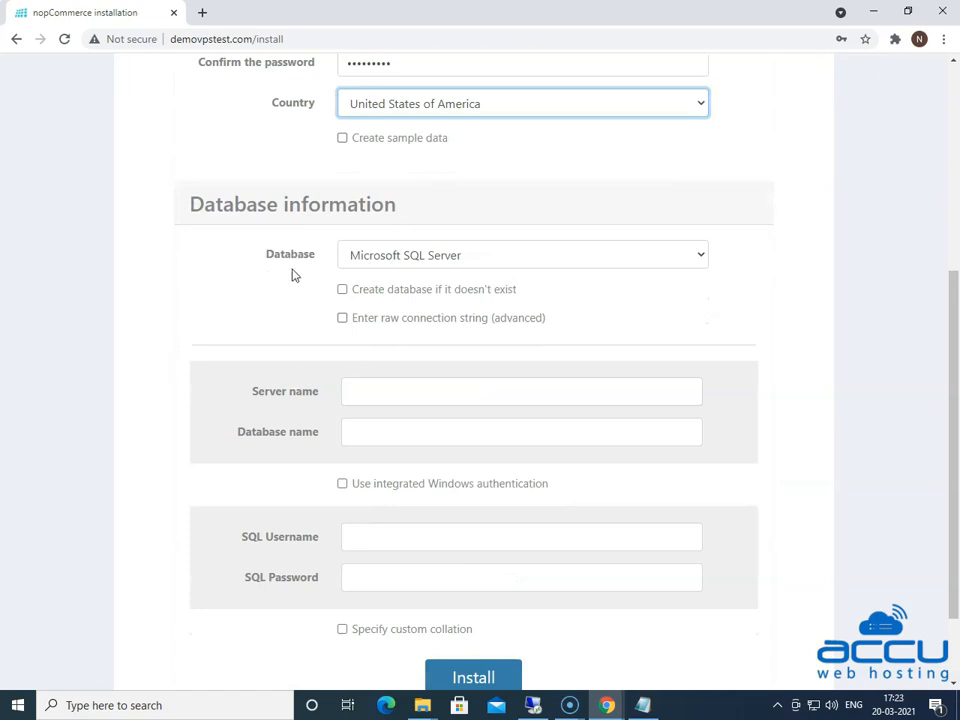
left_click(456, 257)
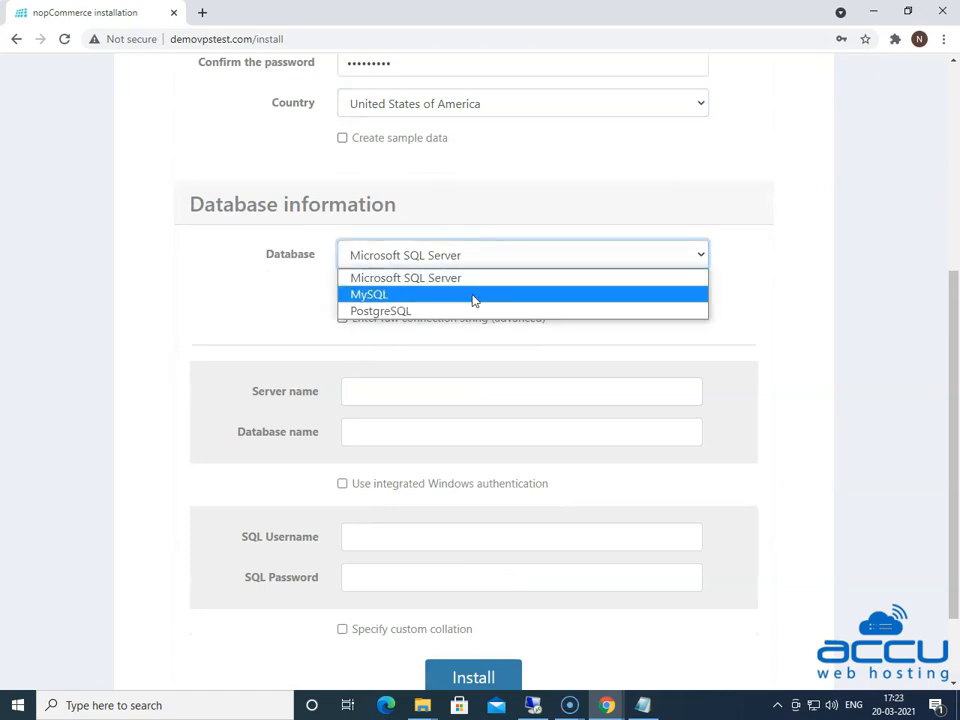
left_click(417, 281)
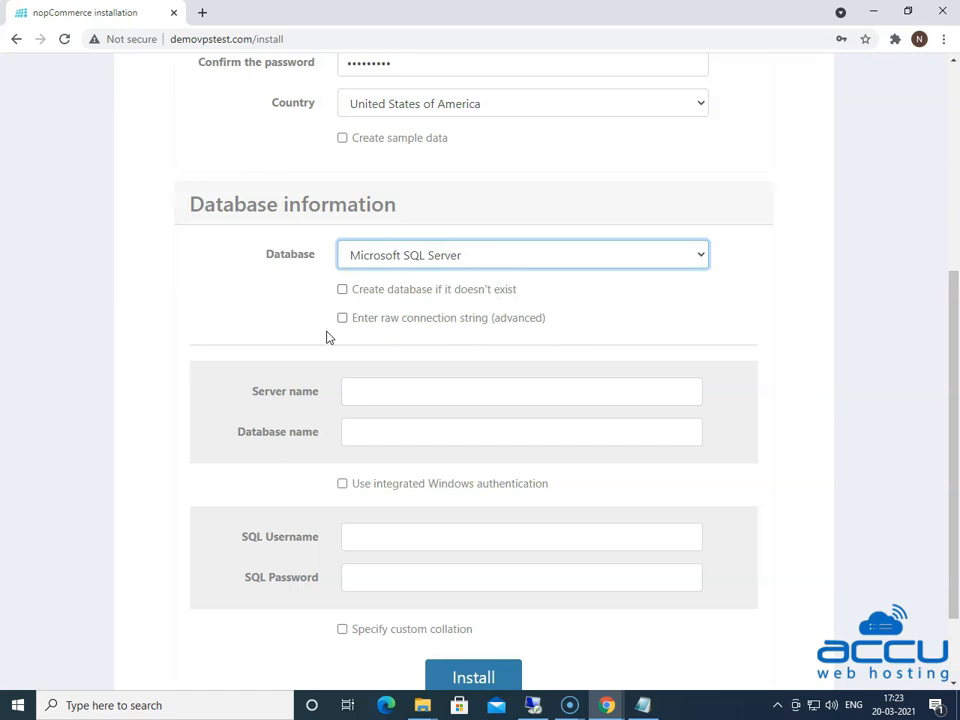
scroll(330, 334, "down", 2)
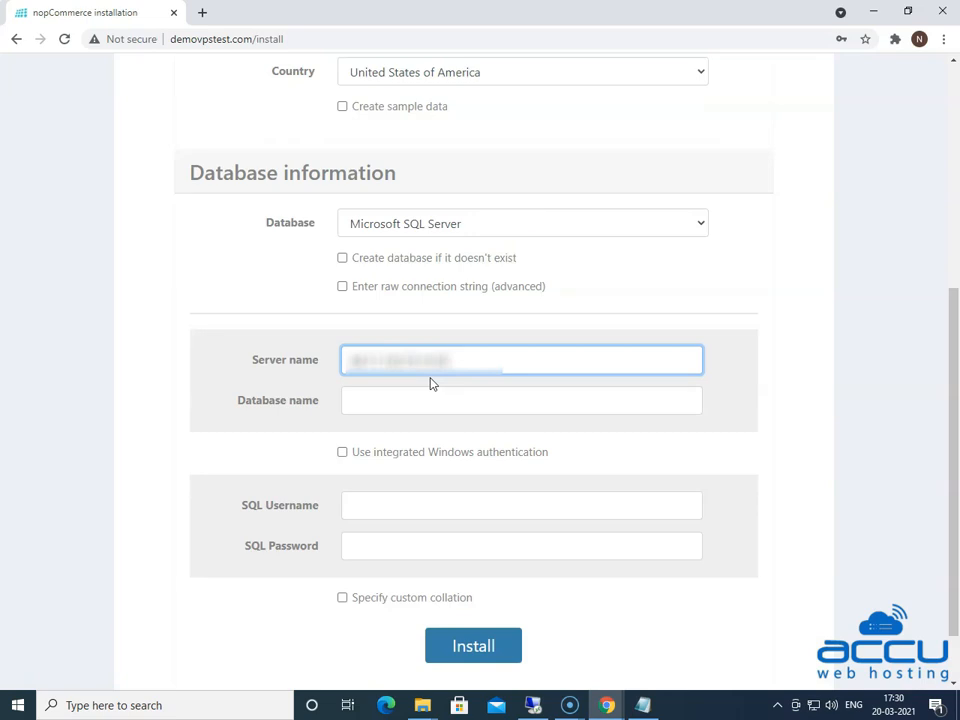
Enter database name demovps2_nopcommercedb and the SQL user's login and password, then install nopCommerce
left_click(377, 404)
type("demovps2_nopc")
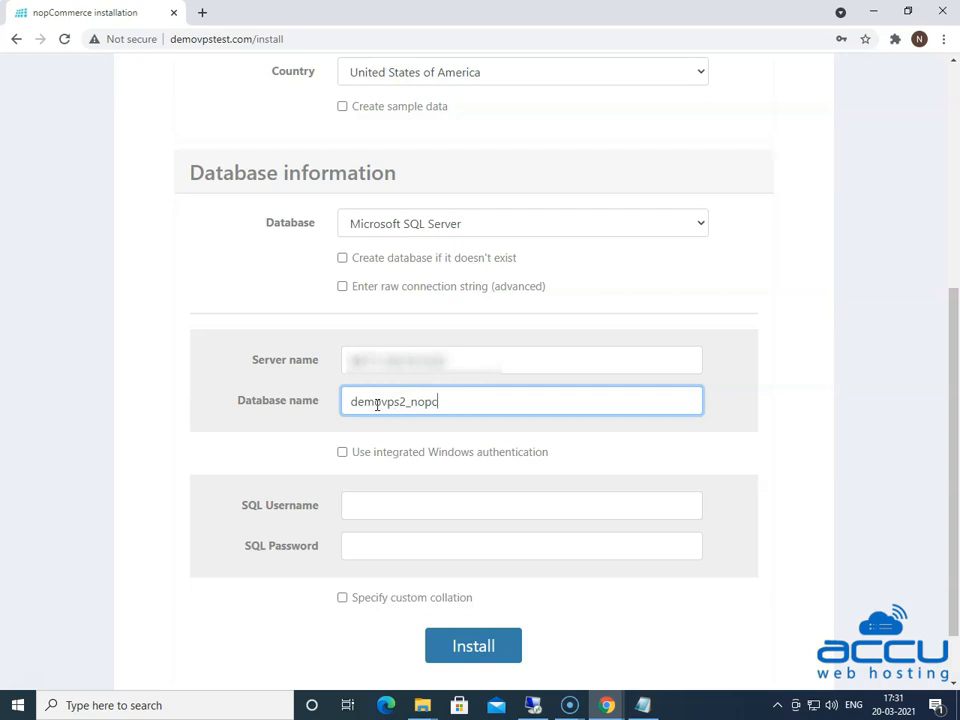
type("ommercedb")
left_click(377, 512)
type("nop")
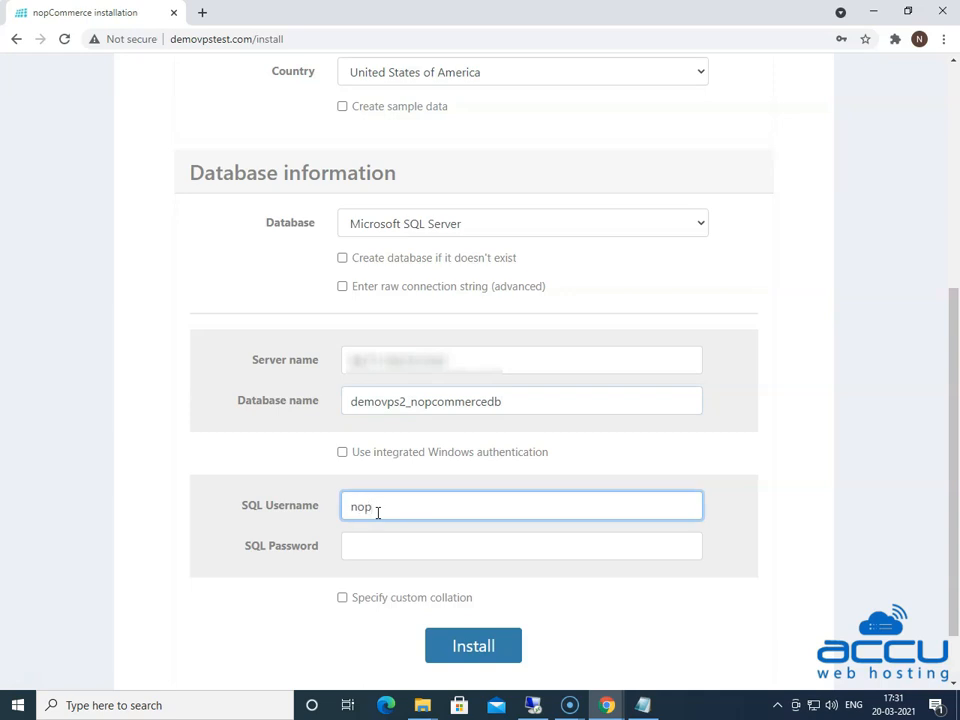
type("dbuser")
left_click(384, 552)
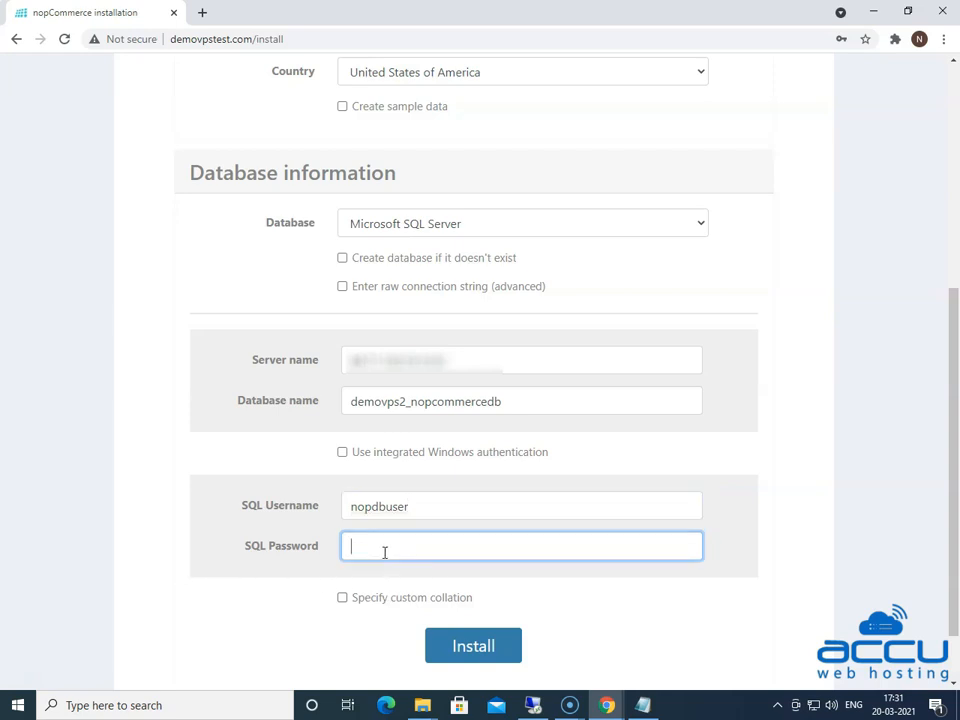
type("••••••••")
left_click(494, 657)
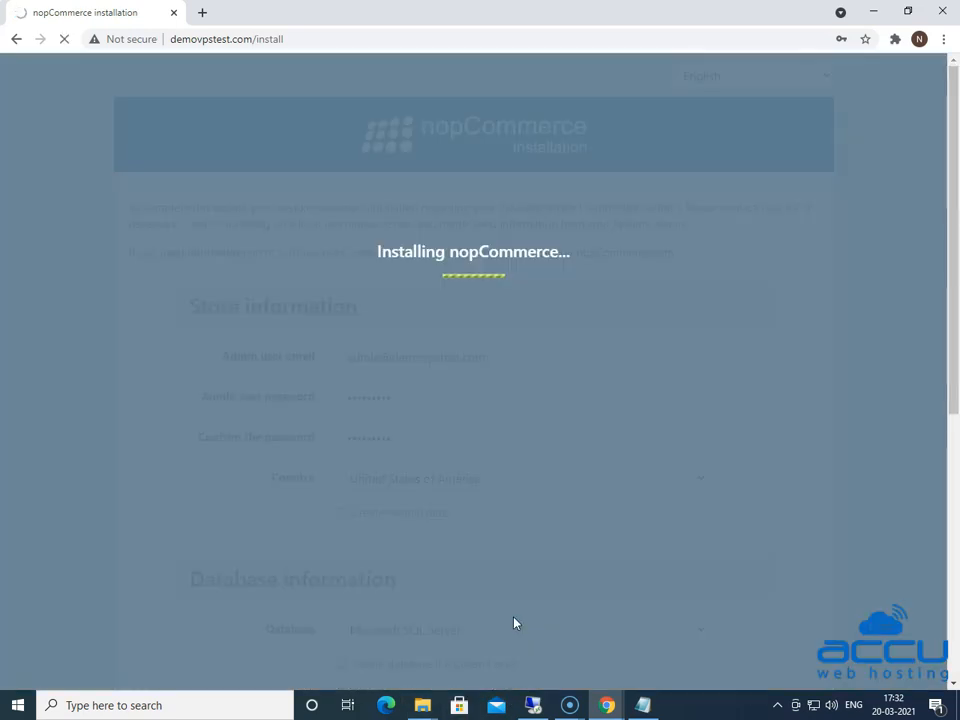